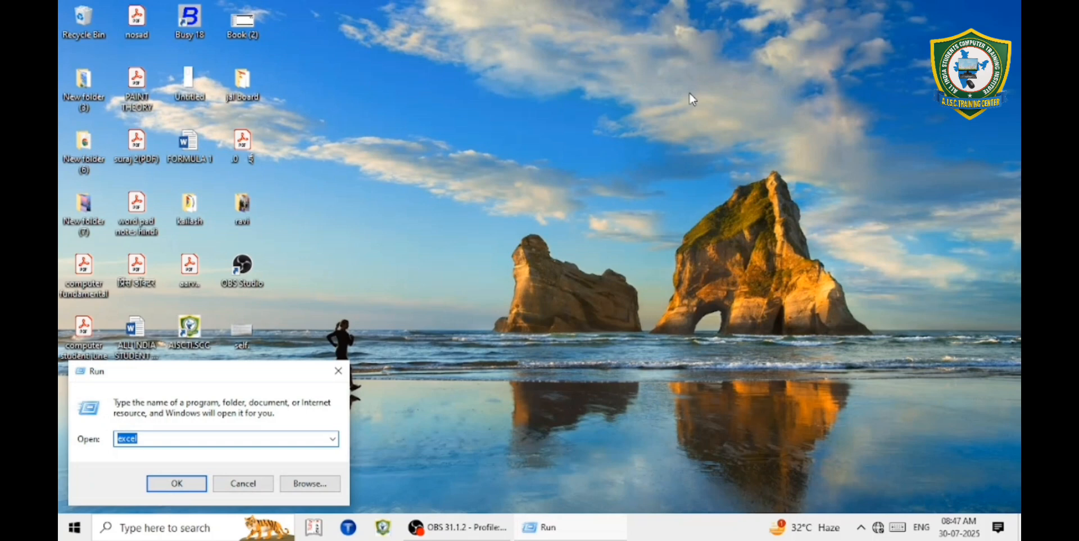
Launch Word with the run command winword and create a blank document
{"action": "type", "text": "winword"}
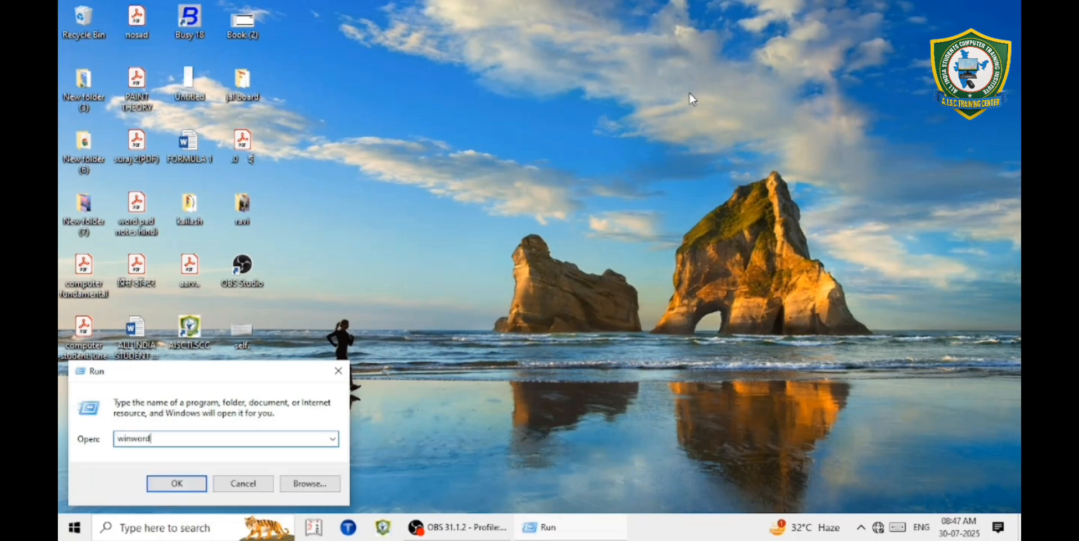
{"action": "key", "text": "Return"}
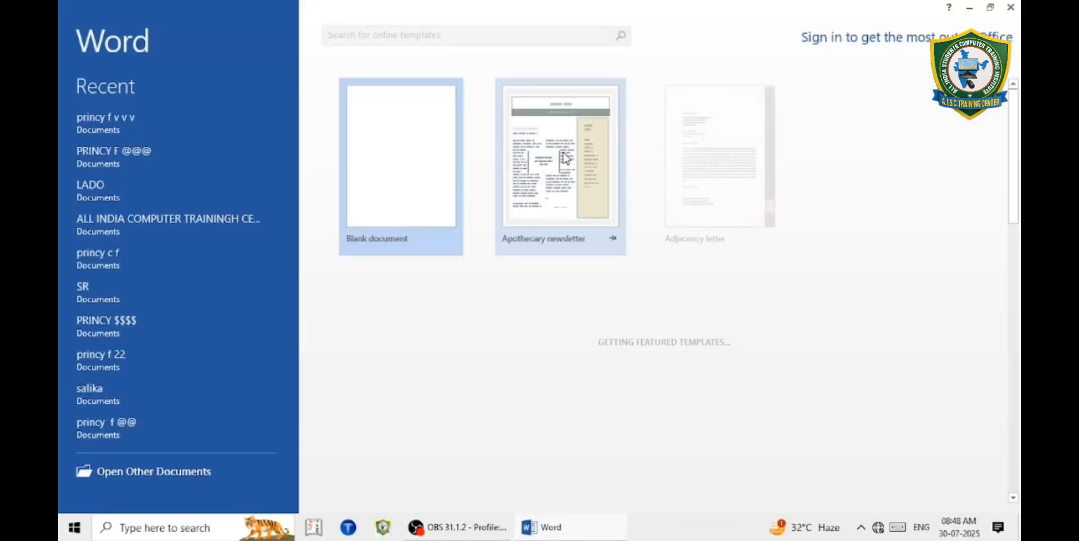
{"action": "left_click", "coordinate": [410, 157]}
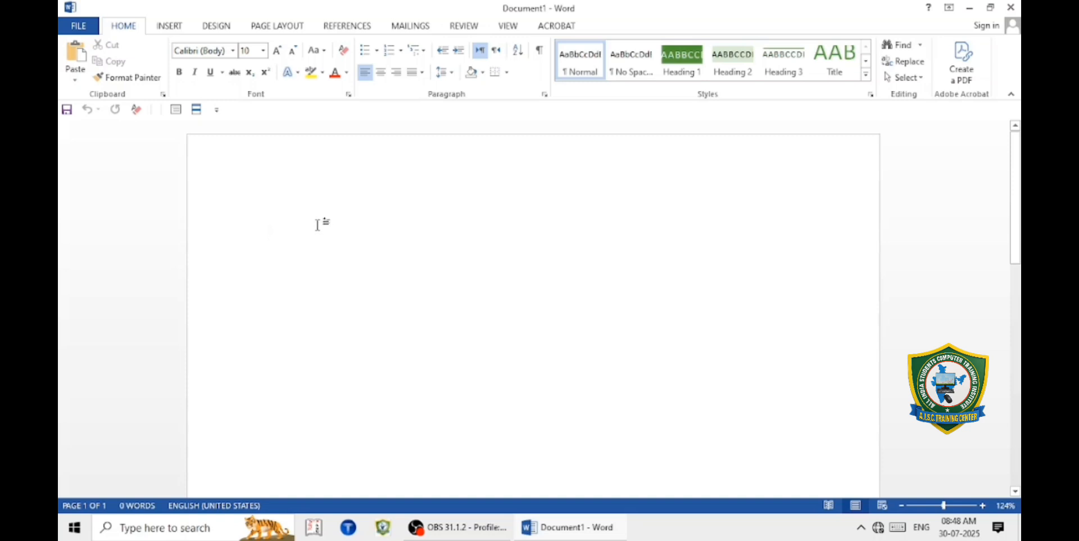
Generate sample paragraphs in the blank document with the =rand() function
{"action": "type", "text": "=rand"}
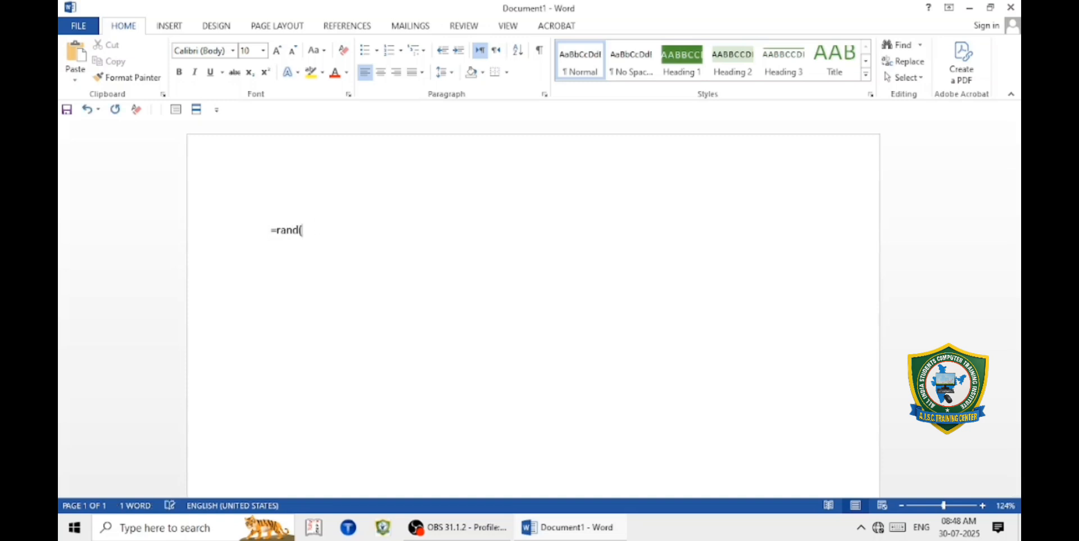
{"action": "type", "text": "()"}
{"action": "key", "text": "Return"}
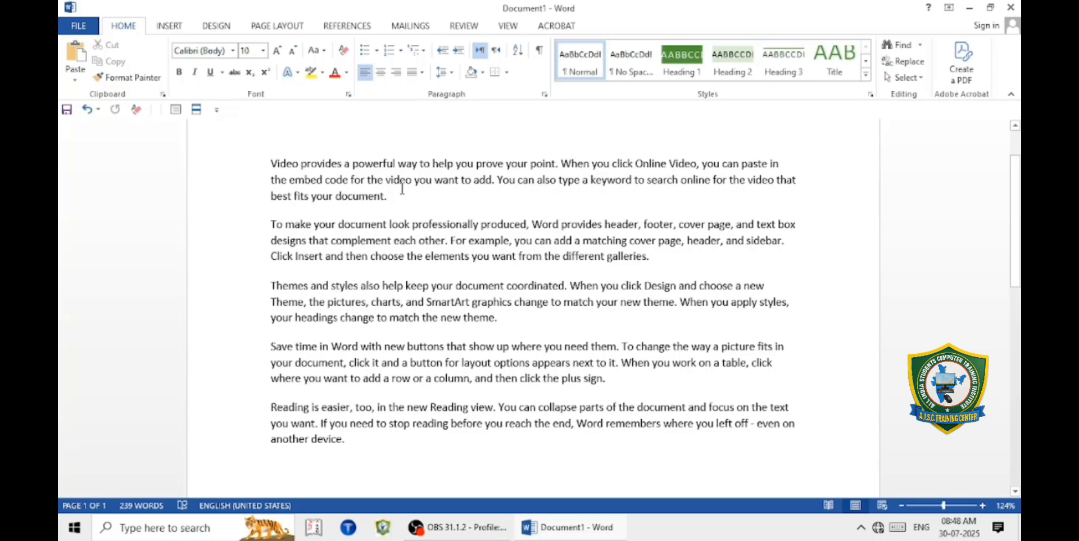
Copy the word "document." from the end of the first paragraph and paste it on the empty line below the last paragraph
{"action": "left_click_drag", "start_coordinate": [389, 198], "coordinate": [360, 194]}
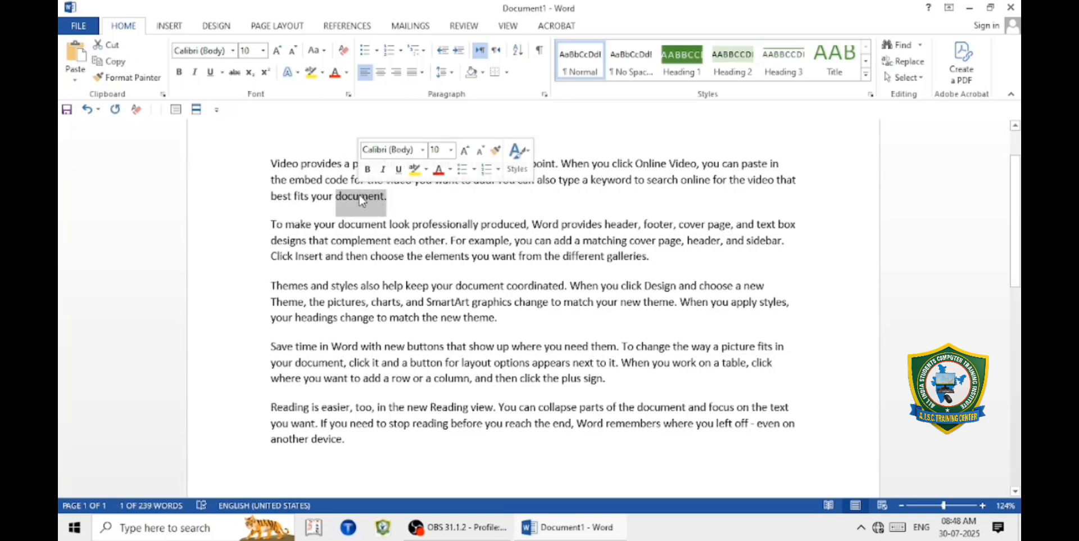
{"action": "left_click", "coordinate": [109, 63]}
{"action": "left_click", "coordinate": [304, 457]}
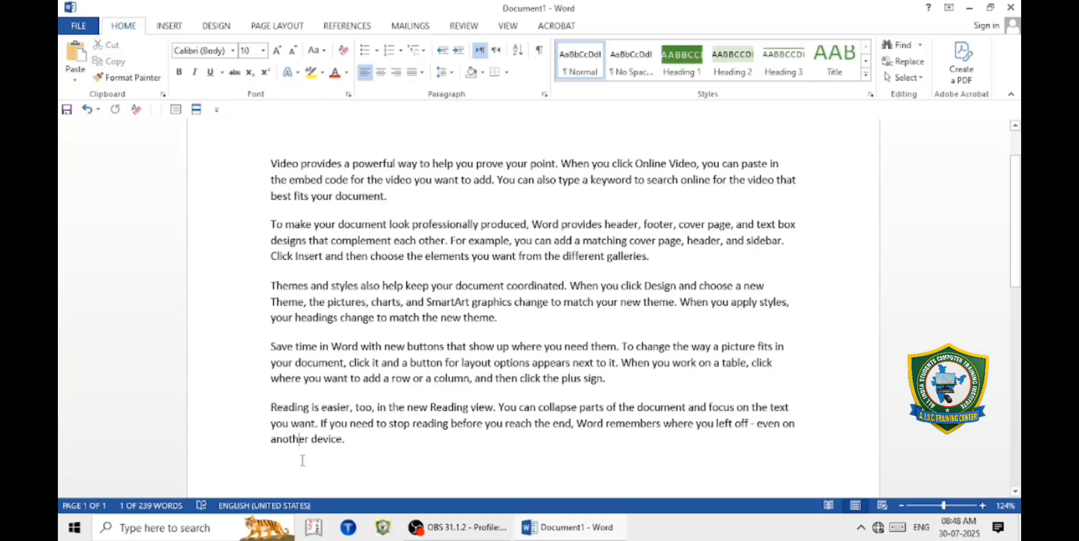
{"action": "left_click", "coordinate": [276, 470]}
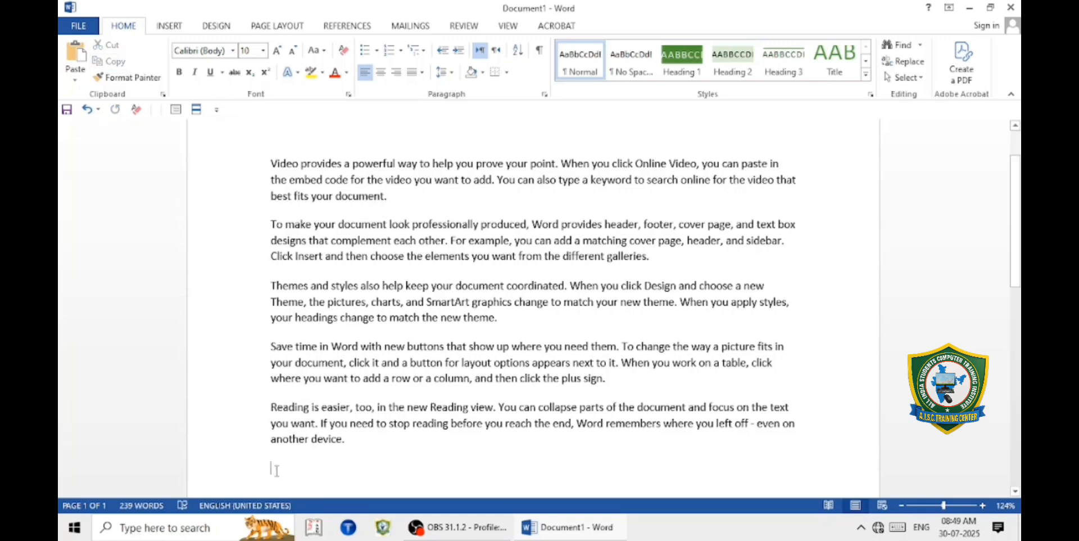
{"action": "left_click", "coordinate": [75, 60]}
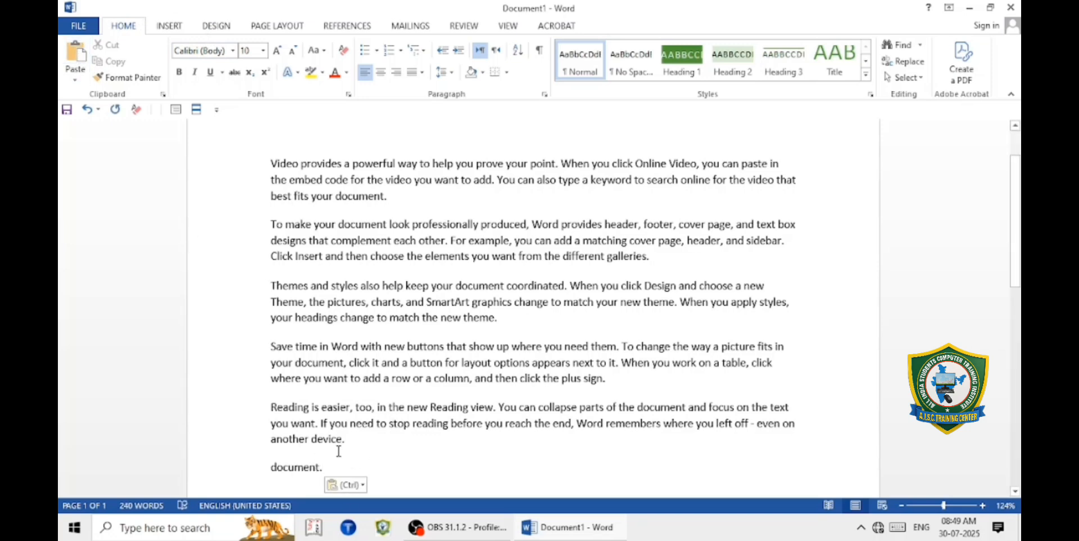
{"action": "key", "text": "Return"}
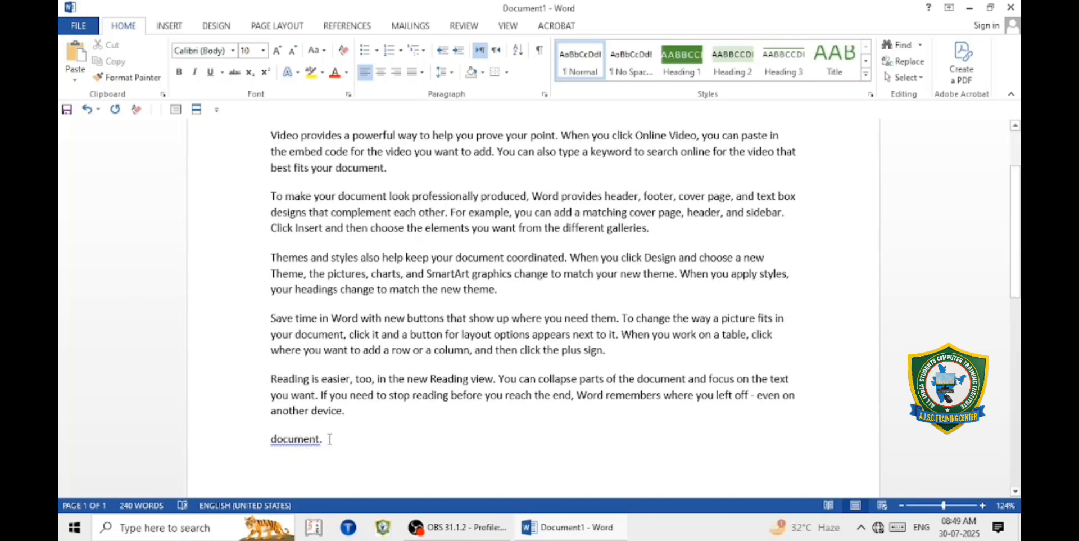
Cut the pasted "document." line, paste it at the end of the third paragraph, and remove the extra blank line
{"action": "triple_click", "coordinate": [292, 438]}
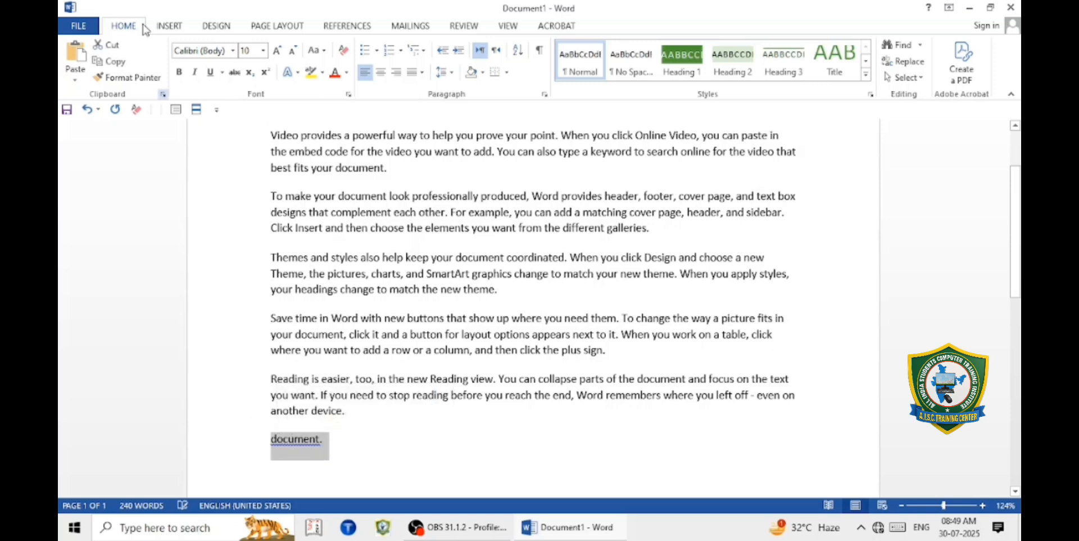
{"action": "left_click", "coordinate": [111, 48]}
{"action": "left_click", "coordinate": [510, 293]}
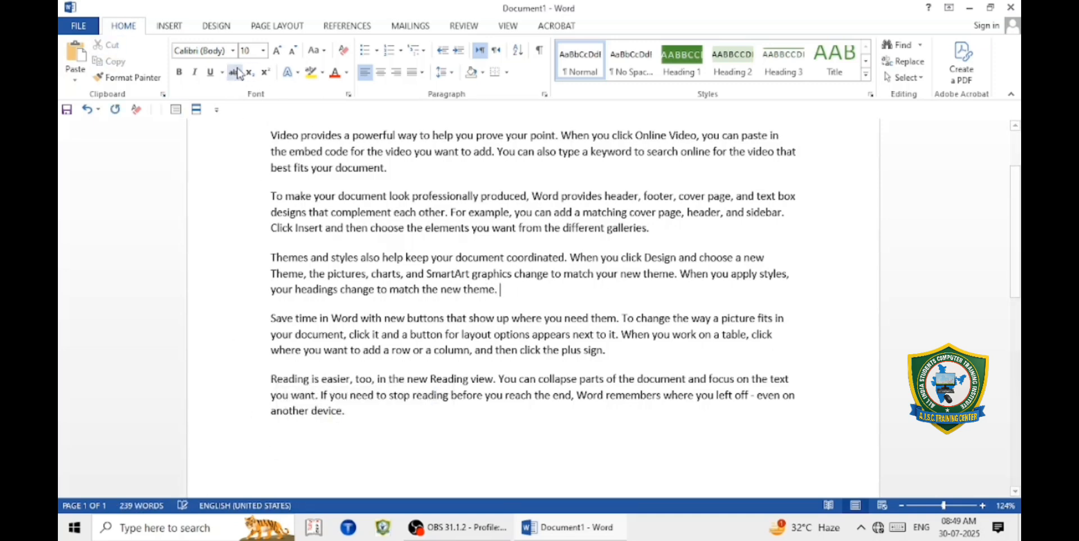
{"action": "left_click", "coordinate": [79, 56]}
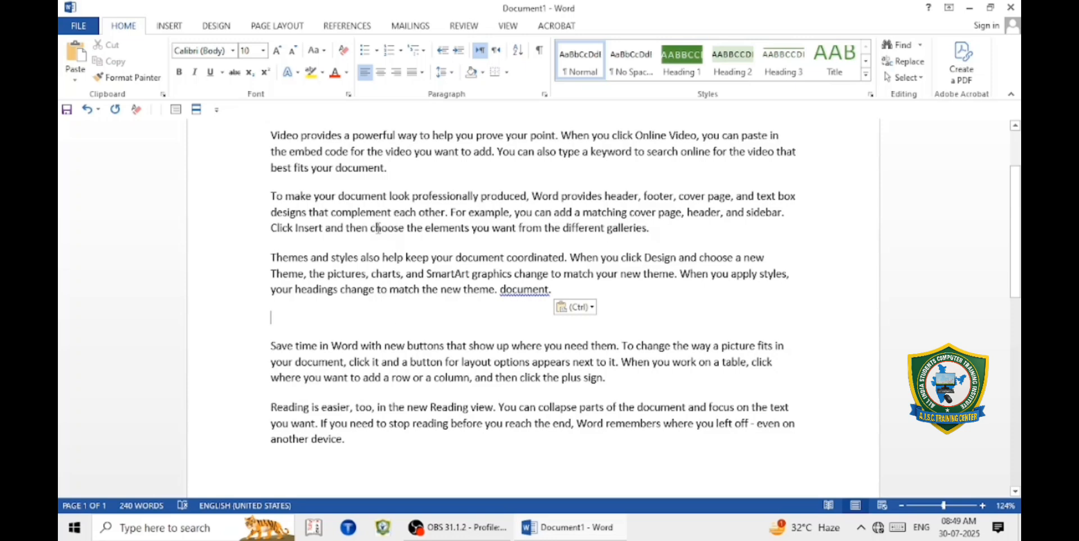
{"action": "key", "text": "BackSpace"}
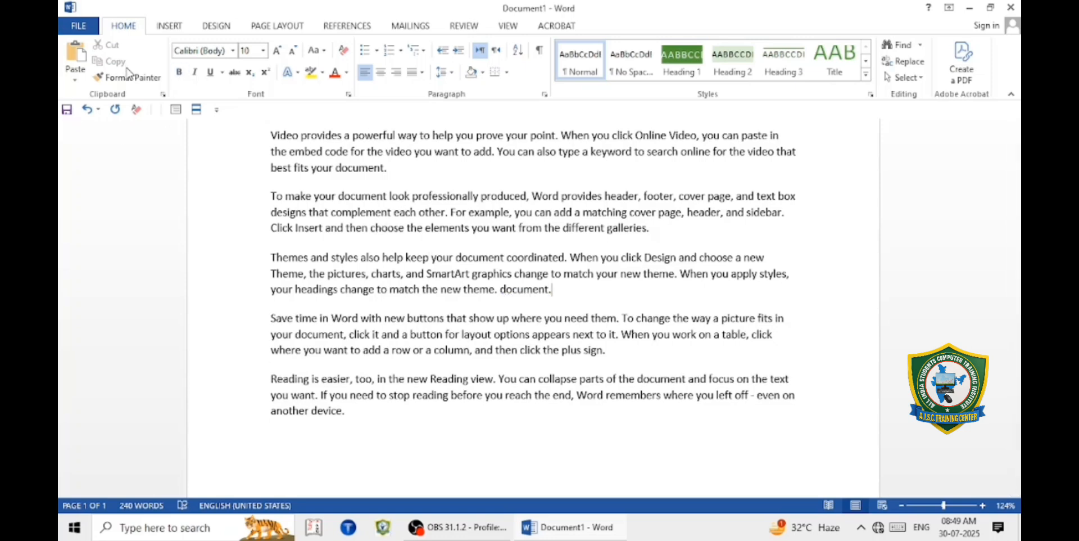
Highlight the opening words "Video provides" in yellow and colour their text red
{"action": "scroll", "coordinate": [283, 253], "scroll_direction": "up", "scroll_amount": 3}
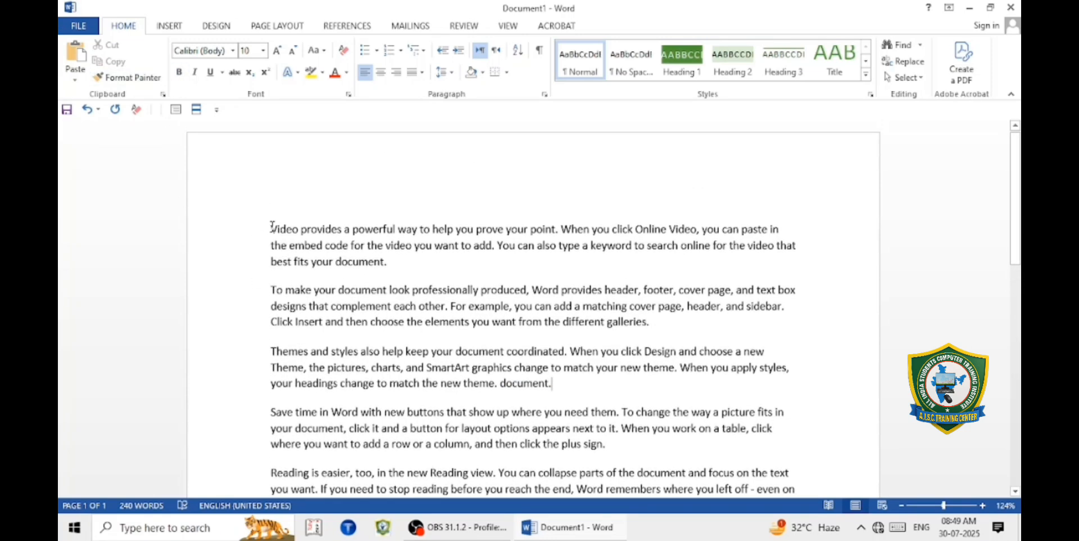
{"action": "left_click_drag", "start_coordinate": [271, 230], "coordinate": [329, 230]}
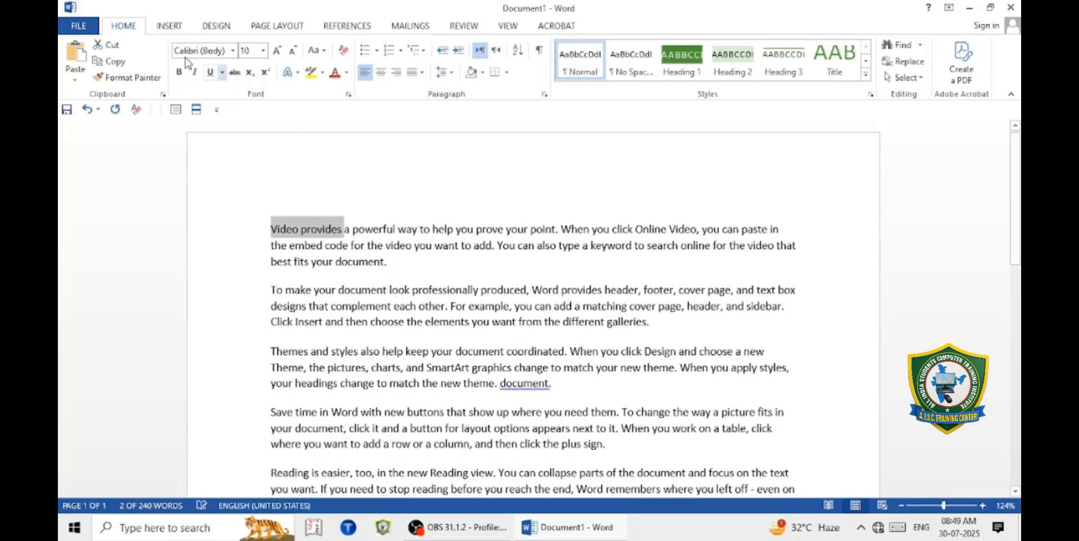
{"action": "left_click", "coordinate": [310, 72]}
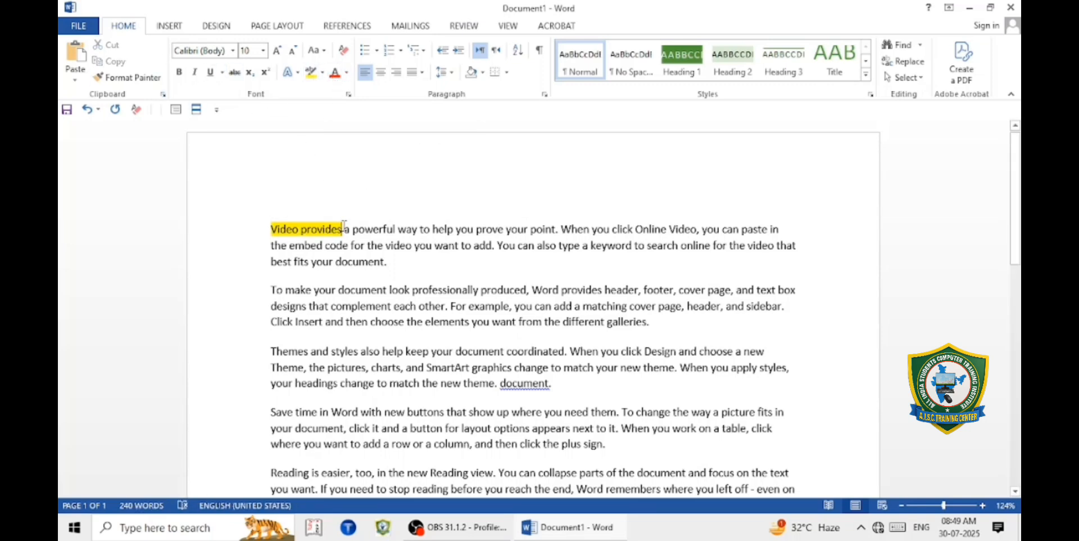
{"action": "left_click_drag", "start_coordinate": [344, 228], "coordinate": [271, 229]}
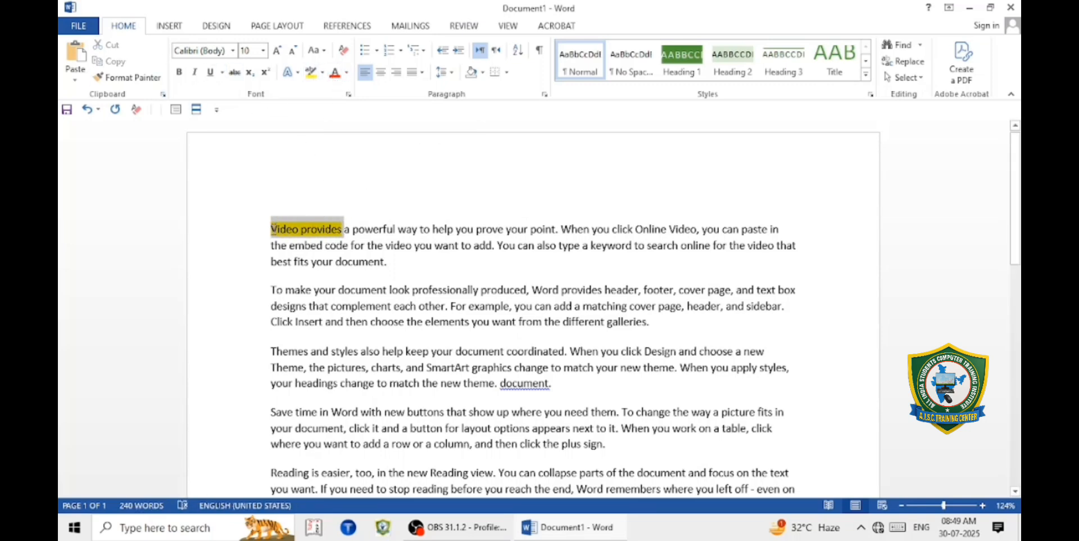
{"action": "left_click", "coordinate": [336, 72]}
{"action": "left_click", "coordinate": [351, 242]}
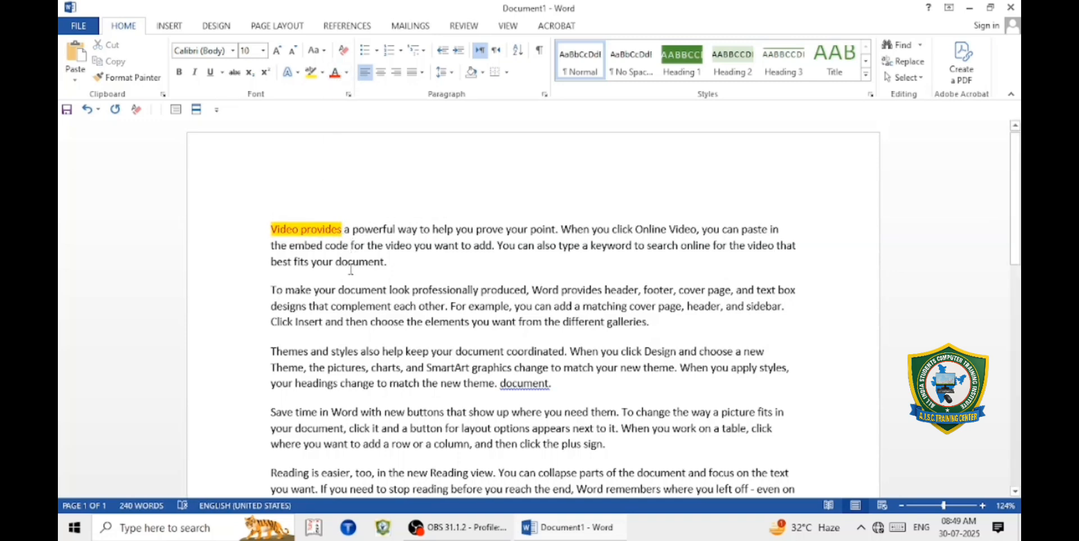
Copy the formatting of "Video provides" onto the whole second paragraph with Format Painter
{"action": "left_click_drag", "start_coordinate": [342, 229], "coordinate": [269, 228]}
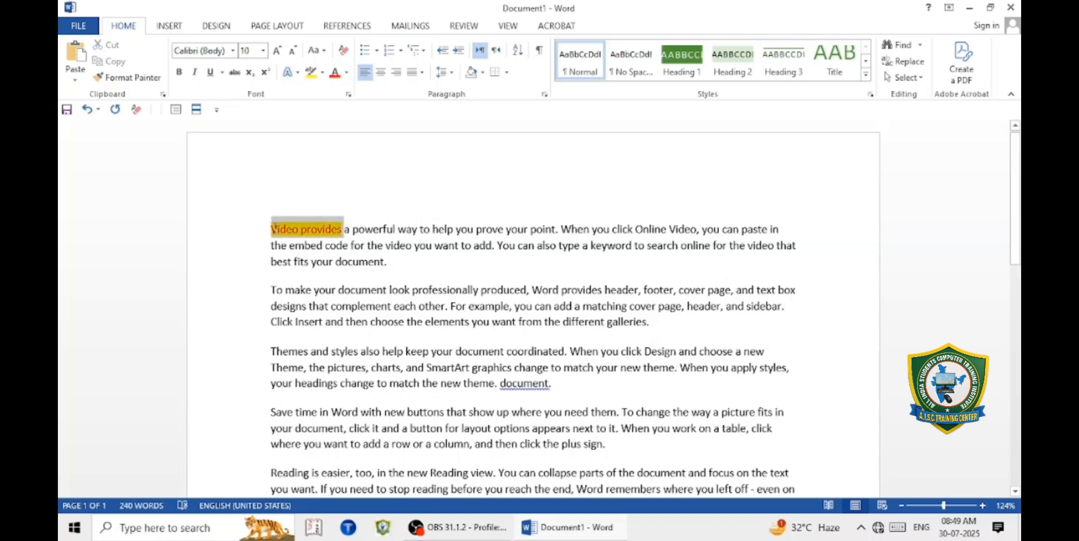
{"action": "left_click", "coordinate": [114, 79]}
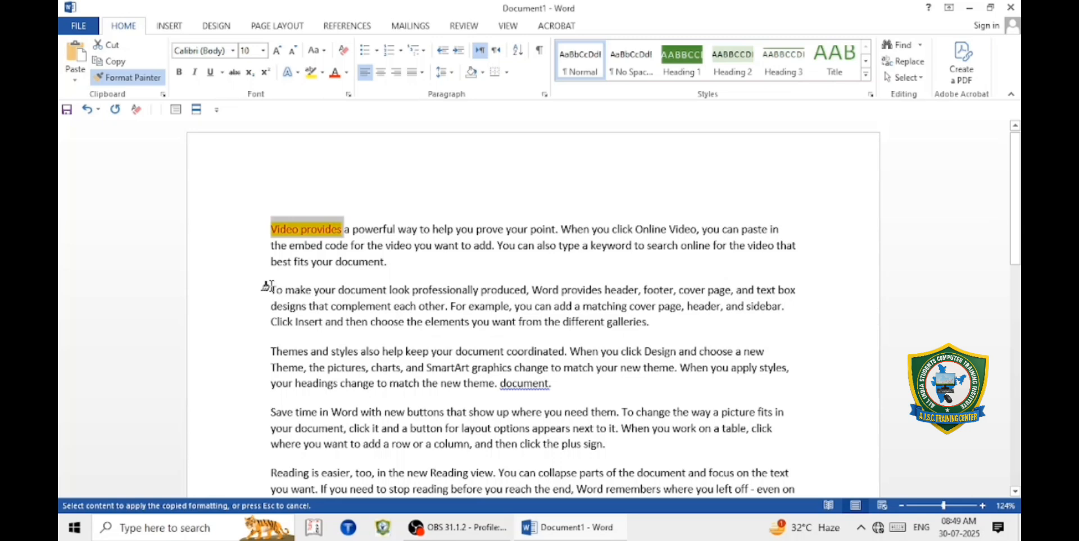
{"action": "mouse_move", "coordinate": [268, 288]}
{"action": "left_mouse_down"}
{"action": "mouse_move", "coordinate": [361, 320]}
{"action": "mouse_move", "coordinate": [410, 306]}
{"action": "mouse_move", "coordinate": [652, 351]}
{"action": "mouse_move", "coordinate": [664, 327]}
{"action": "left_mouse_up"}
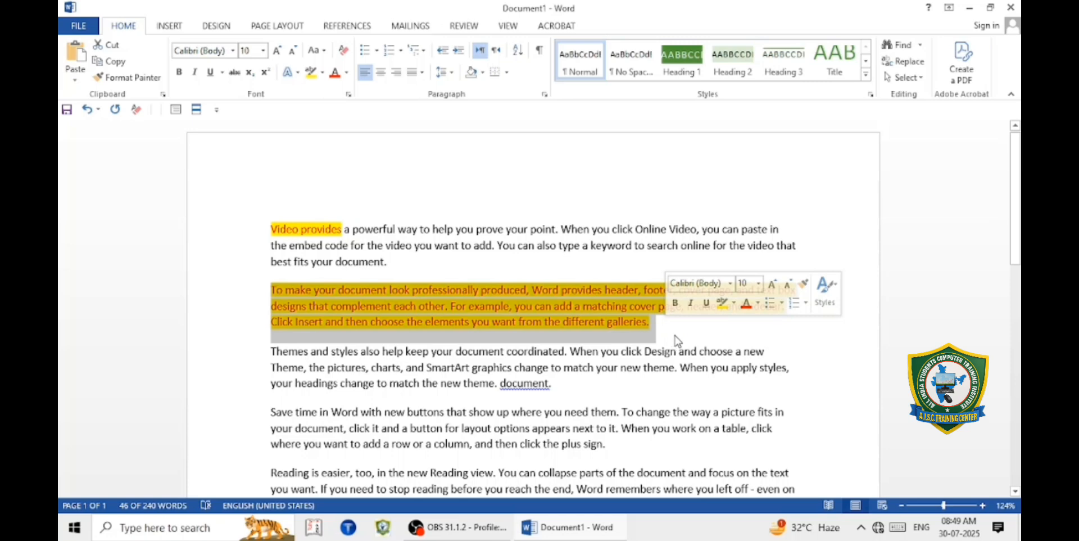
{"action": "left_click", "coordinate": [678, 340]}
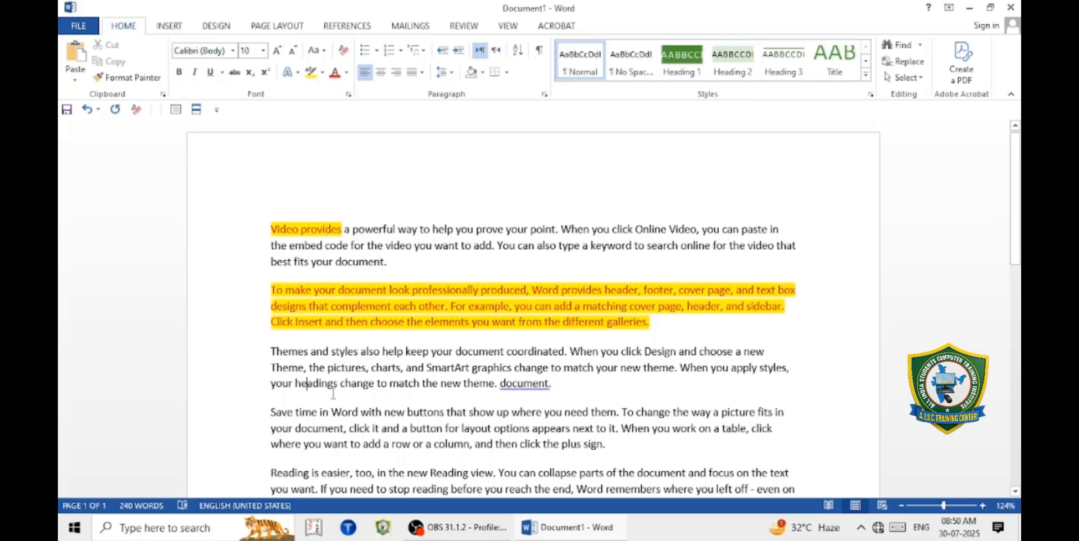
Format the third paragraph's text from "Themes and styles" through "new Theme," in Brush Script MT at size 18
{"action": "left_click_drag", "start_coordinate": [272, 344], "coordinate": [306, 367]}
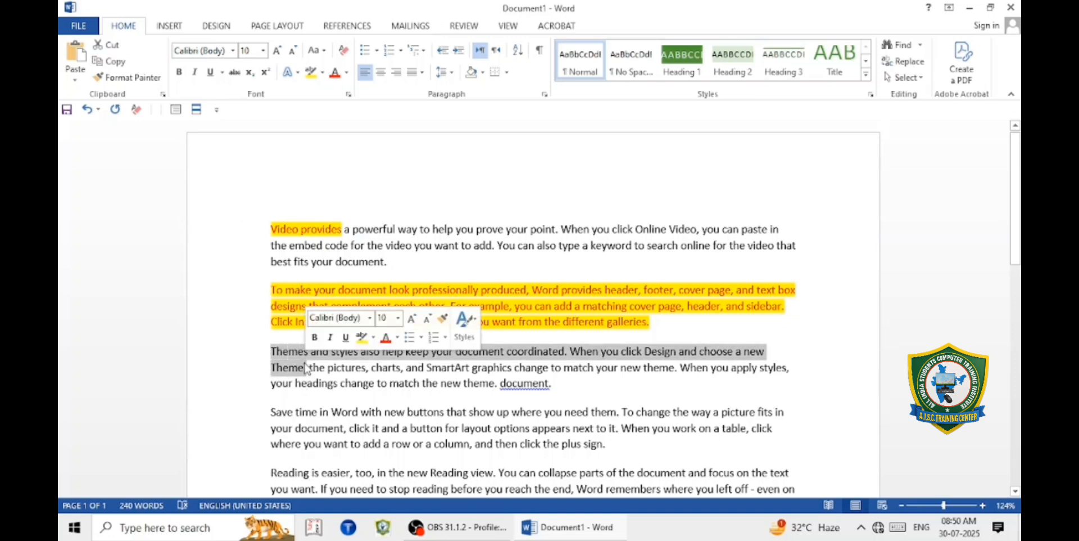
{"action": "left_click", "coordinate": [233, 52]}
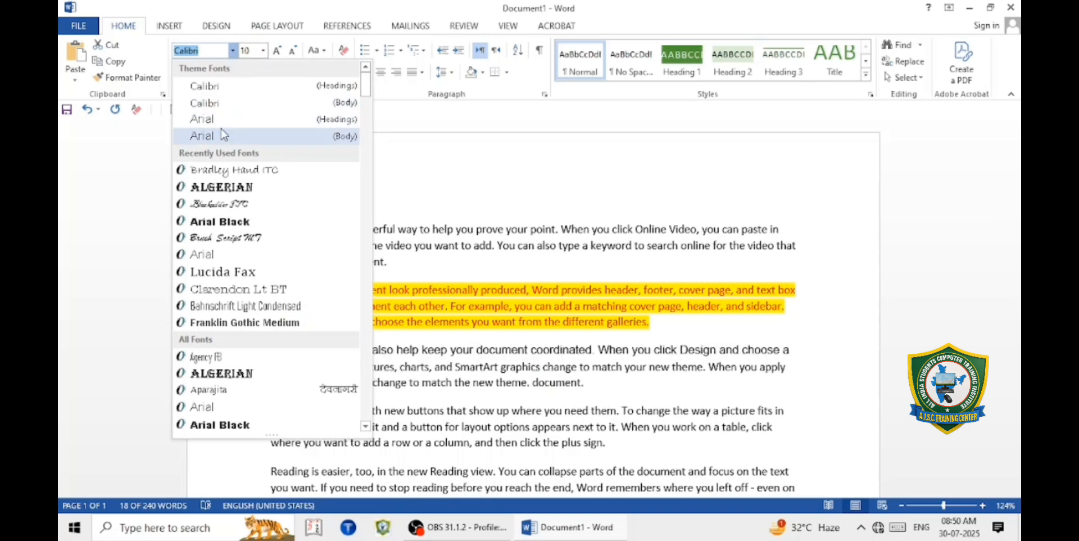
{"action": "left_click", "coordinate": [236, 238]}
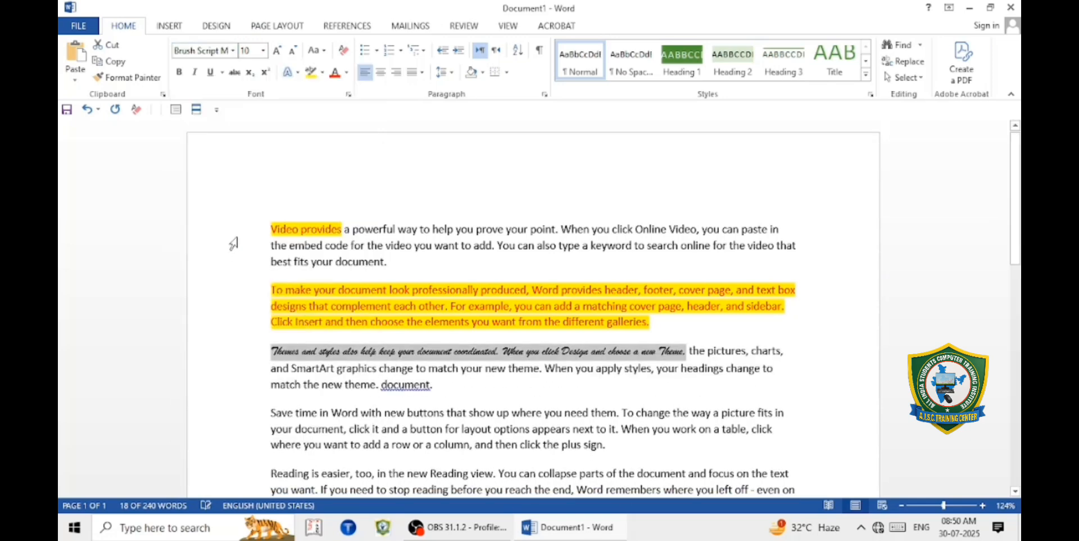
{"action": "left_click", "coordinate": [262, 52]}
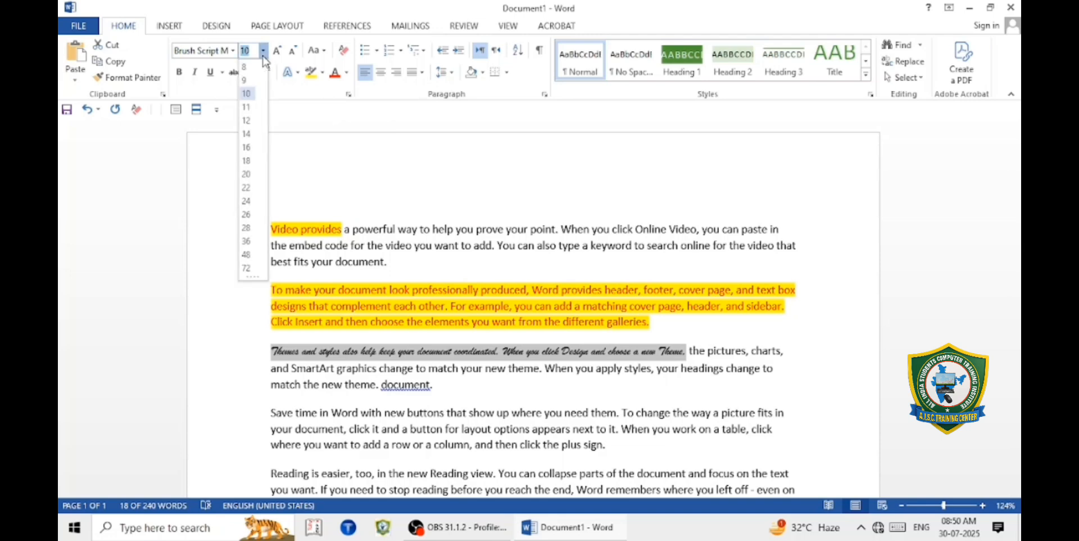
{"action": "left_click", "coordinate": [245, 161]}
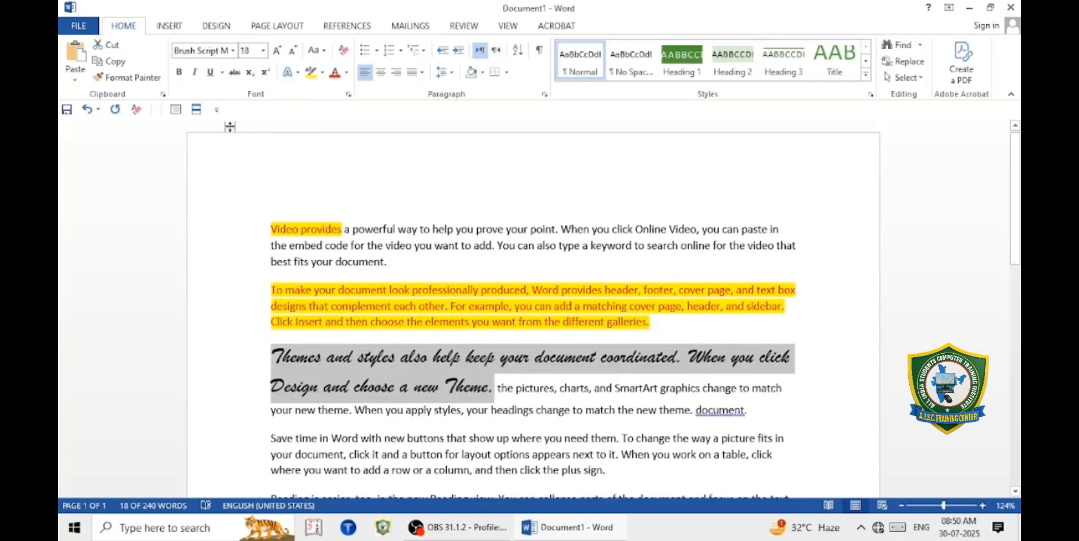
Grow the selected Brush Script passage's font size stepwise to 22, and shrink it stepwise to 14
{"action": "left_click", "coordinate": [278, 50]}
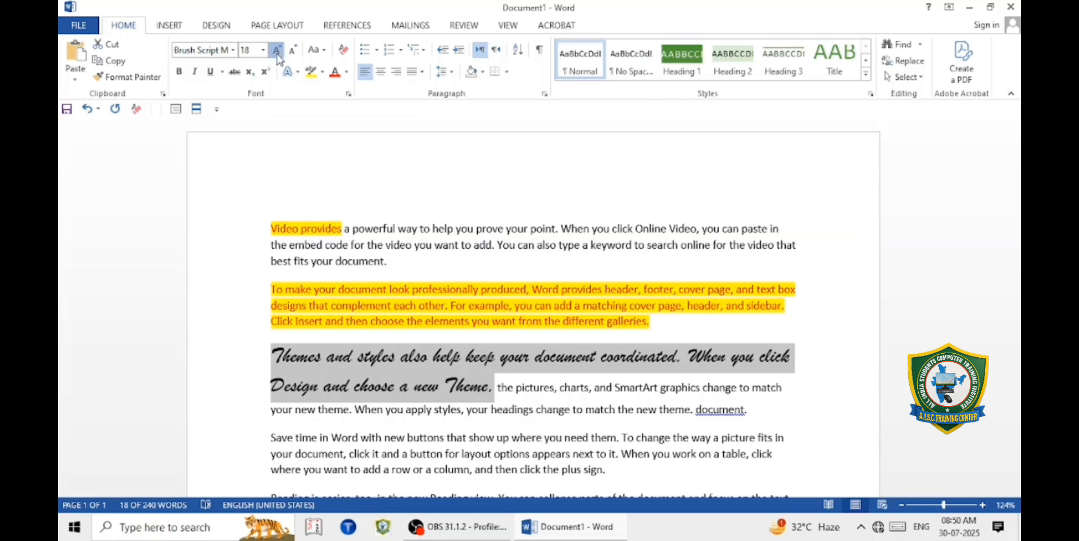
{"action": "left_click", "coordinate": [277, 51]}
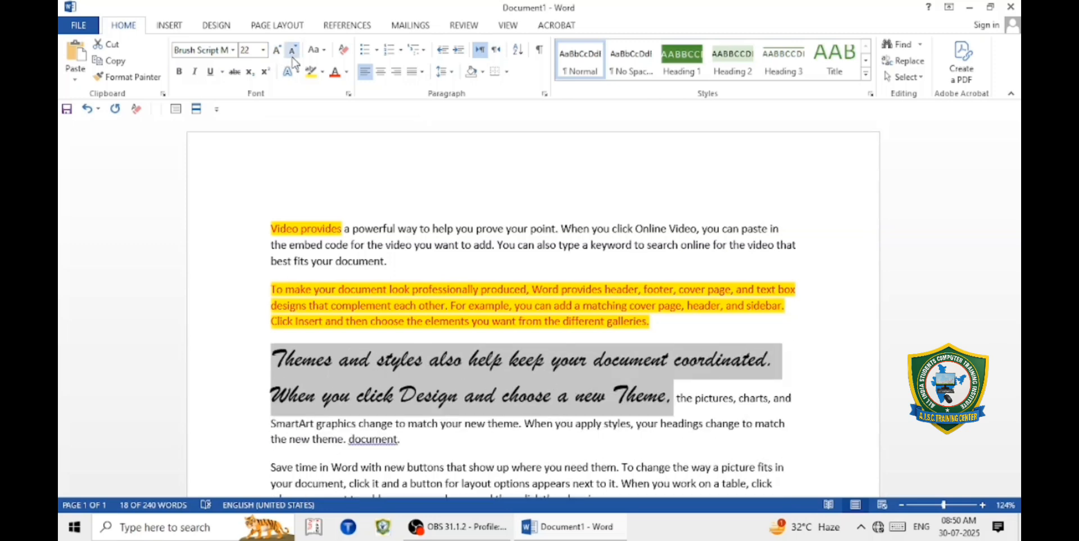
{"action": "left_click", "coordinate": [293, 51]}
{"action": "left_click", "coordinate": [293, 52]}
{"action": "left_click", "coordinate": [293, 51]}
{"action": "left_click", "coordinate": [293, 51]}
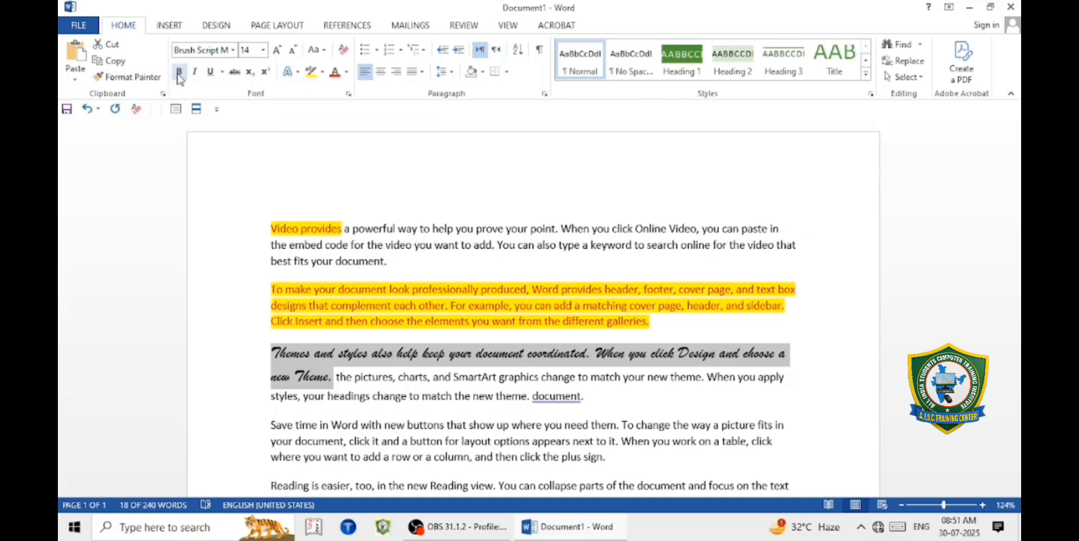
Apply bold, italic and underline to the third paragraph's text from ", charts, and SmartArt" through "headings change to"
{"action": "left_click_drag", "start_coordinate": [394, 377], "coordinate": [421, 397]}
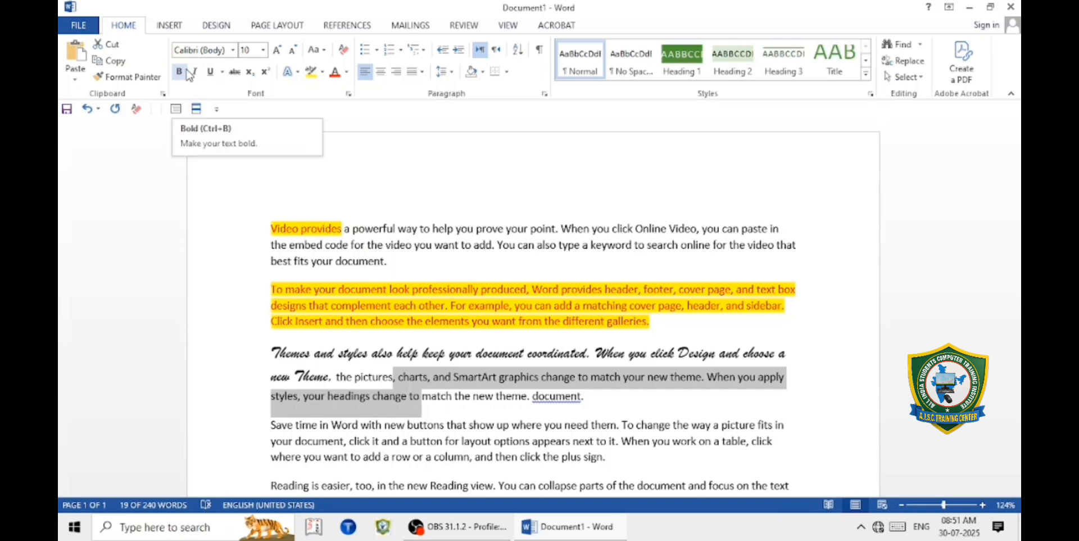
{"action": "left_click", "coordinate": [180, 72]}
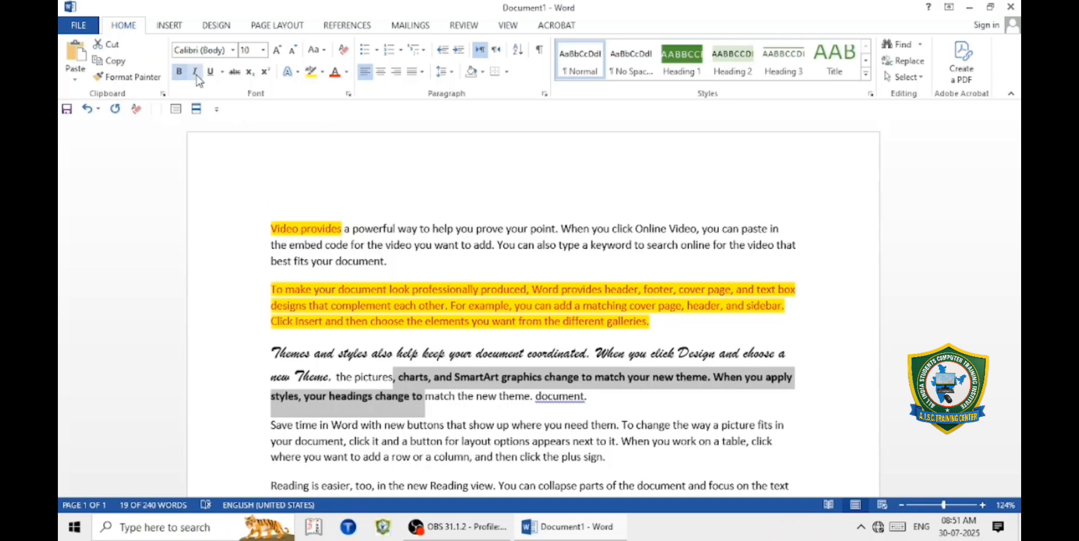
{"action": "left_click", "coordinate": [195, 72]}
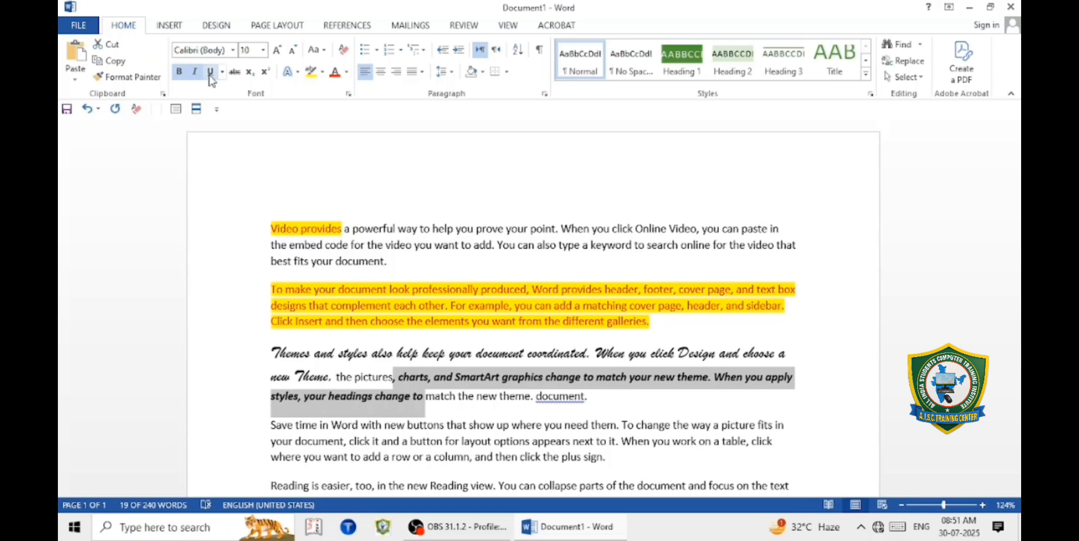
{"action": "left_click", "coordinate": [210, 76]}
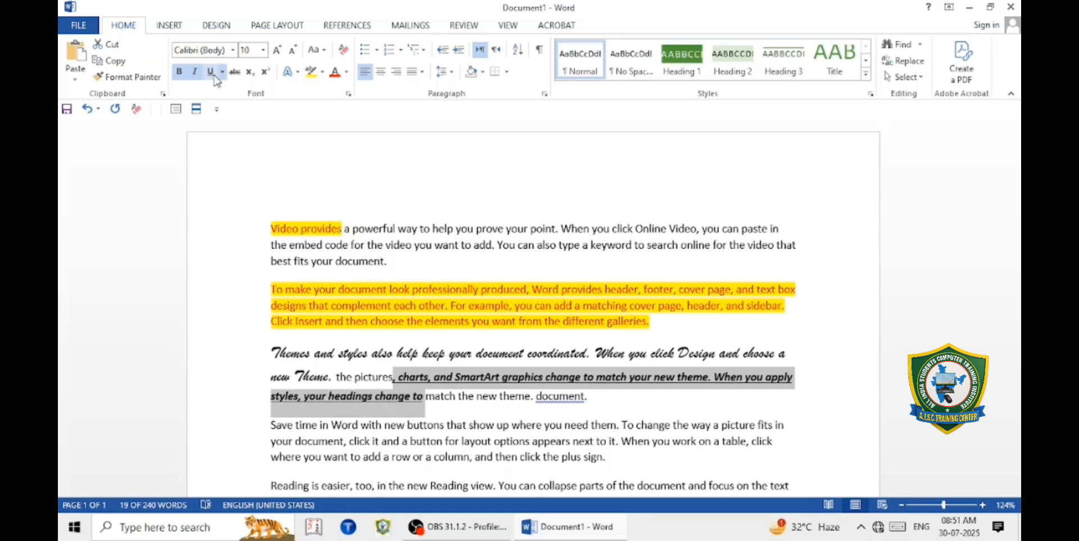
Change the underline style of the bold italic passage in the third paragraph to the dash-dot line
{"action": "left_click", "coordinate": [223, 72]}
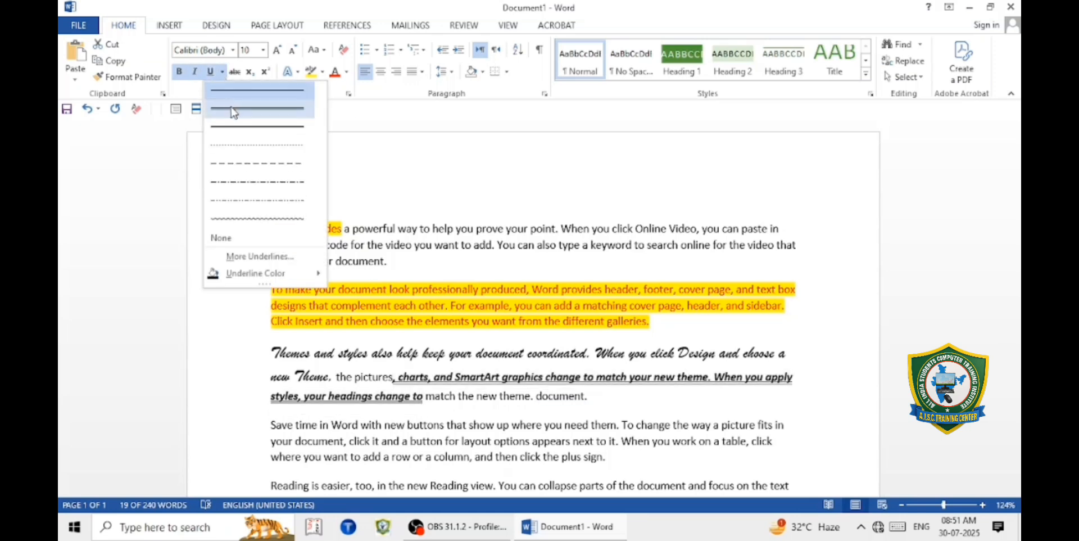
{"action": "left_click", "coordinate": [238, 185]}
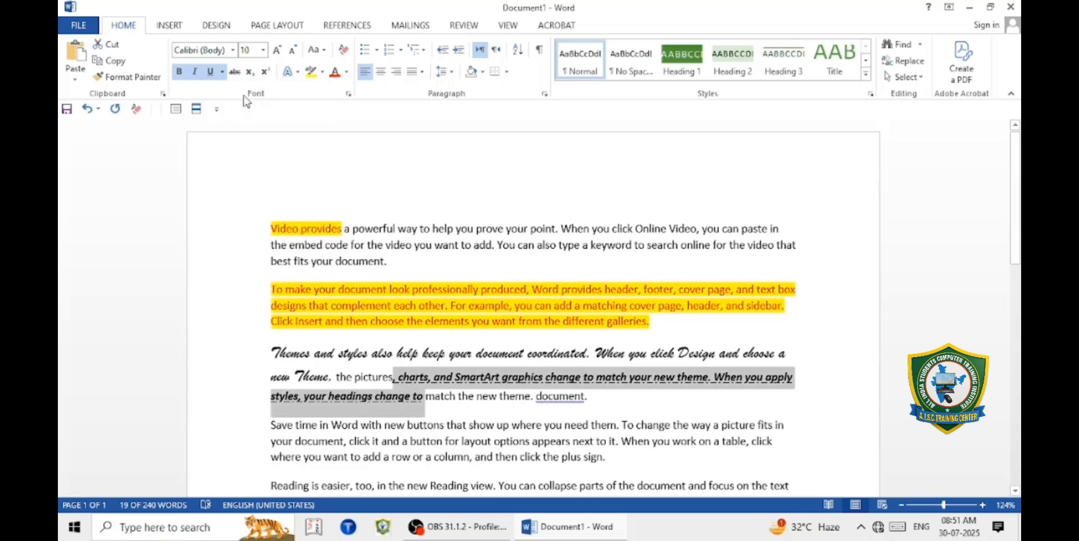
Strike through the fourth paragraph's text from "show up where you need them" through "a button for layout options"
{"action": "left_click", "coordinate": [479, 426]}
{"action": "left_click_drag", "start_coordinate": [489, 430], "coordinate": [531, 441]}
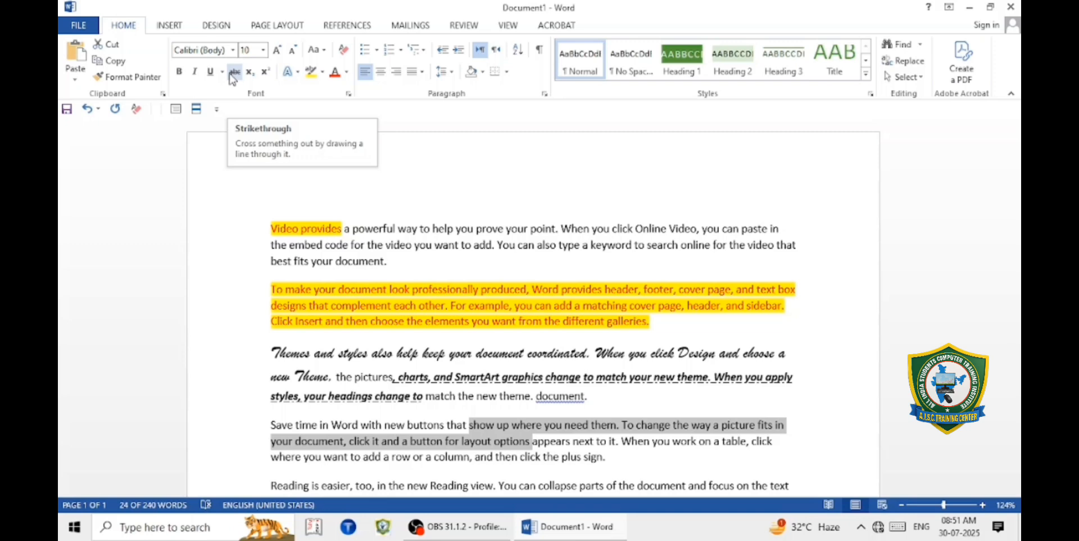
{"action": "left_click", "coordinate": [234, 72]}
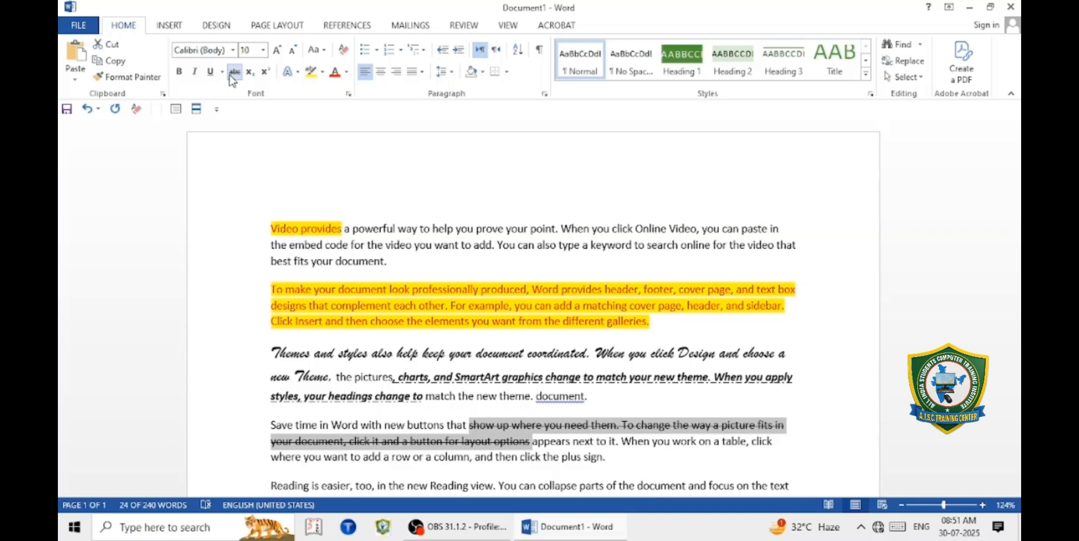
Enter "10" followed by a subscript "th" on the empty line below the last paragraph
{"action": "scroll", "coordinate": [258, 139], "scroll_direction": "down", "scroll_amount": 3}
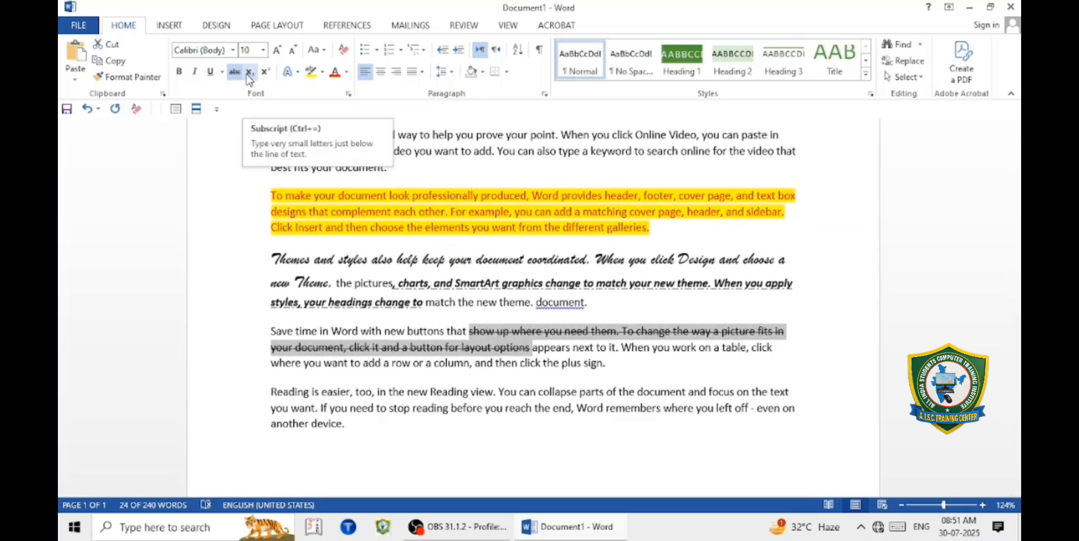
{"action": "scroll", "coordinate": [265, 77], "scroll_direction": "down", "scroll_amount": 7}
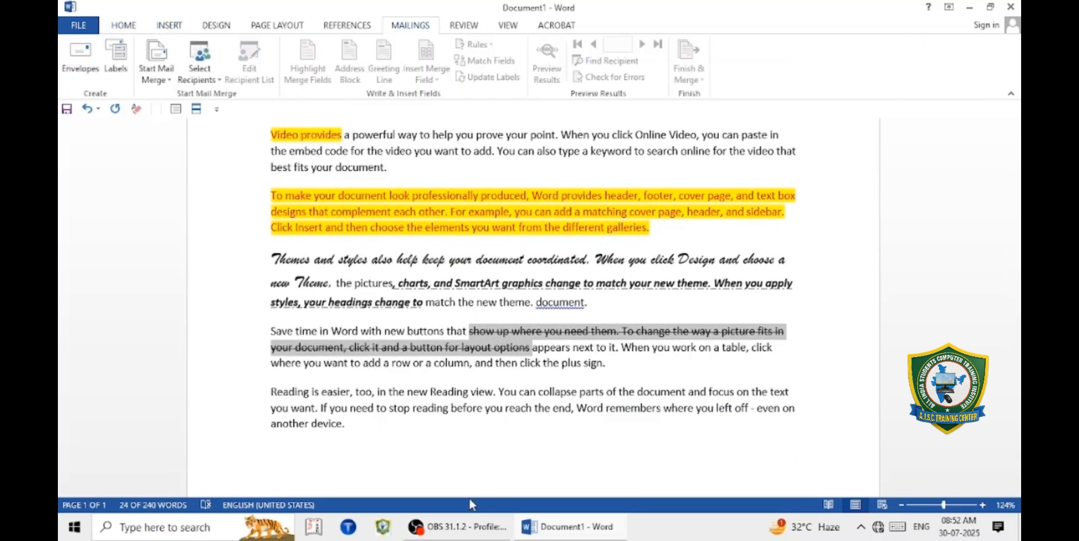
{"action": "left_click", "coordinate": [293, 442]}
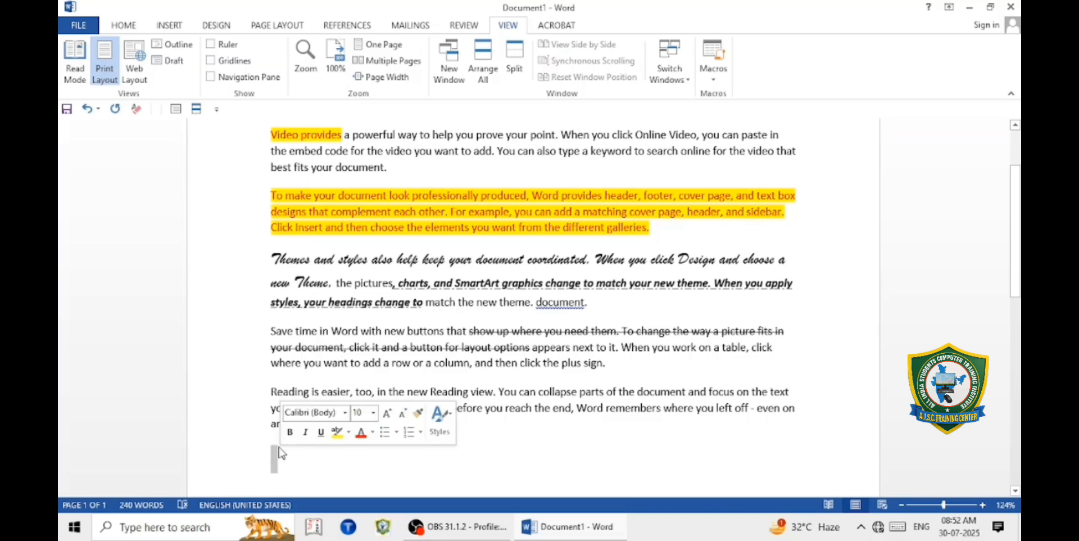
{"action": "scroll", "coordinate": [207, 71], "scroll_direction": "up", "scroll_amount": 7}
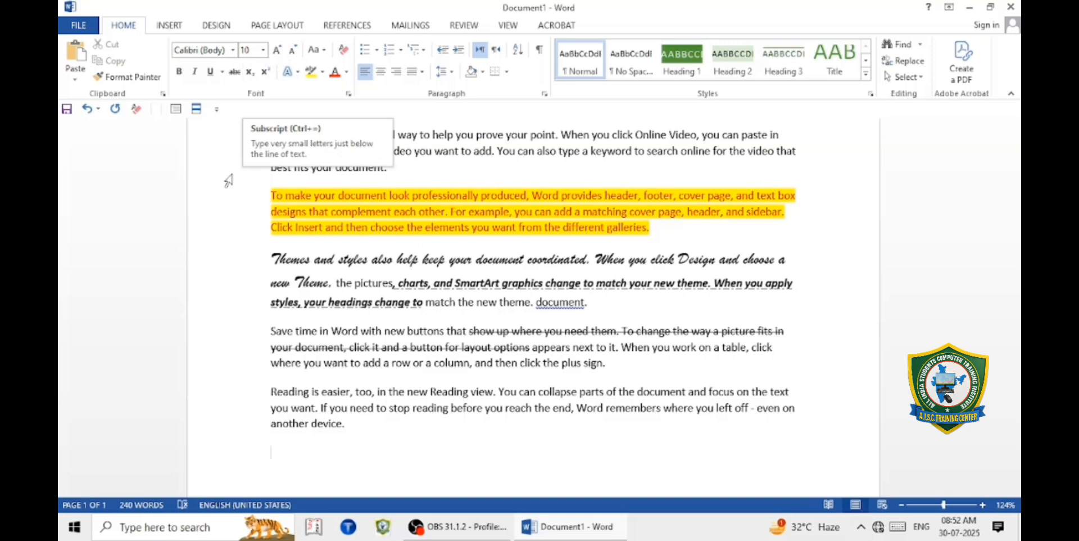
{"action": "type", "text": "10"}
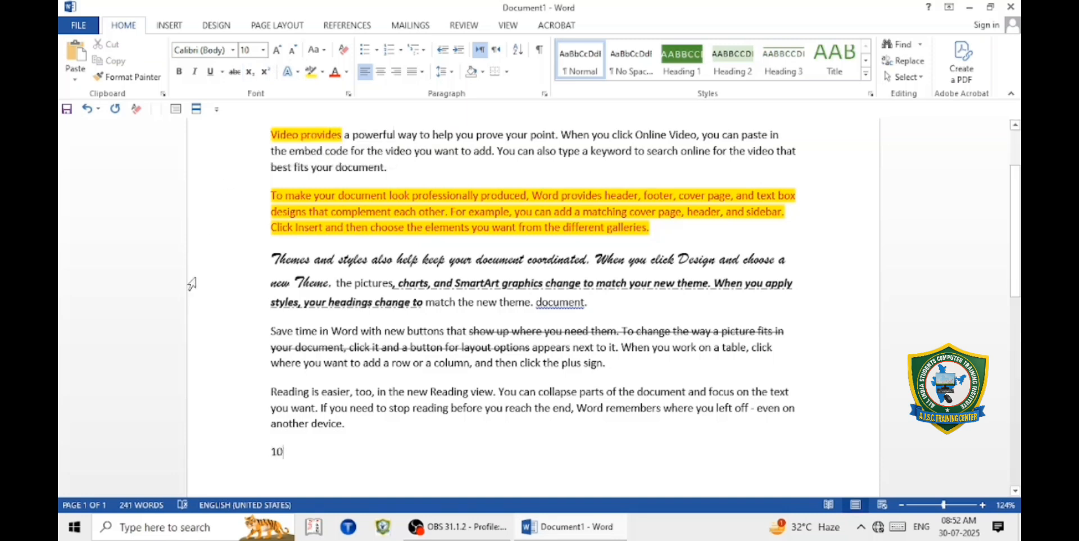
{"action": "left_click", "coordinate": [251, 72]}
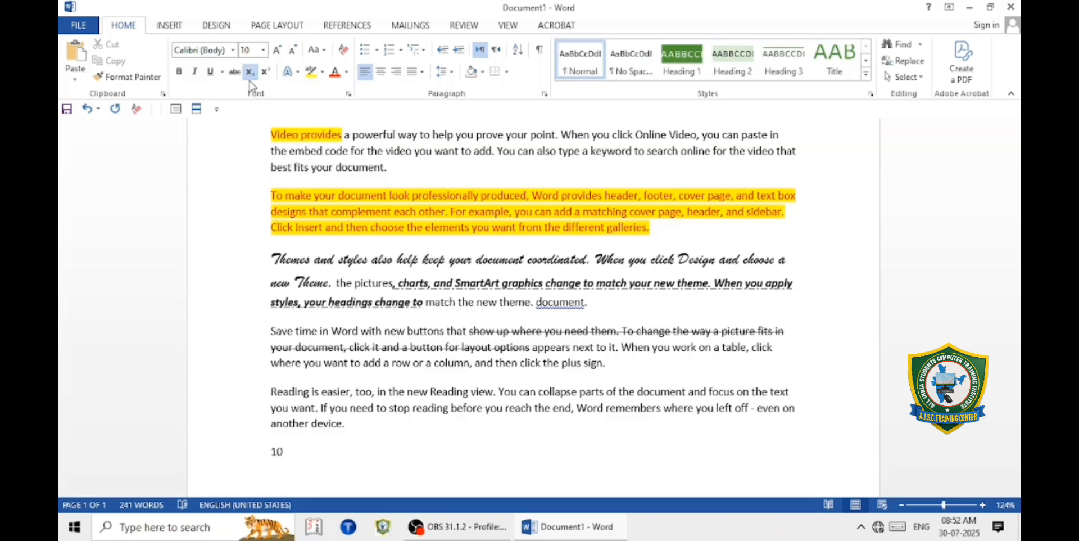
{"action": "type", "text": "th"}
{"action": "left_click", "coordinate": [247, 73]}
Add "12" followed by a superscript "th" after the subscript example on the same line
{"action": "type", "text": "12"}
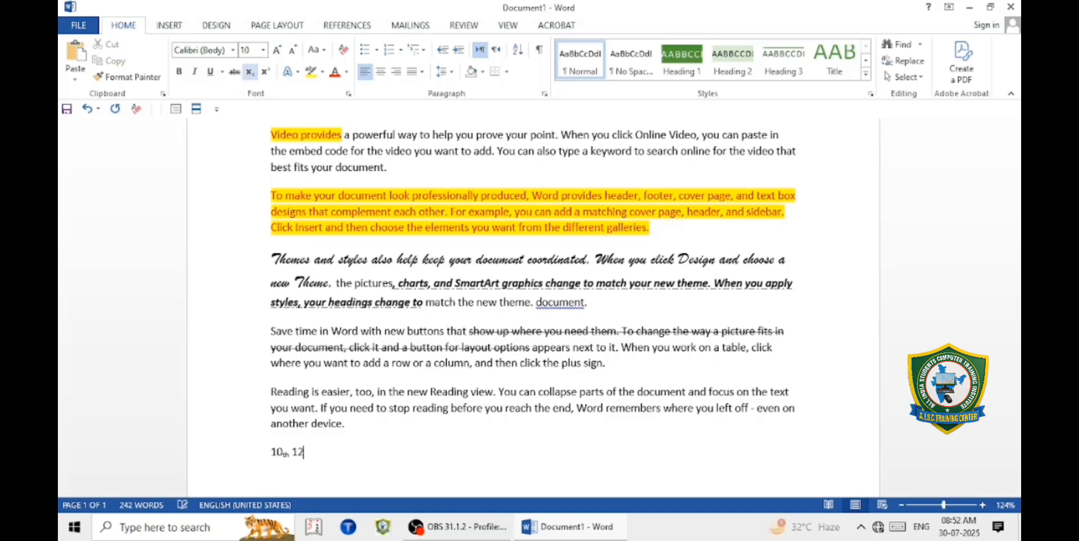
{"action": "left_click", "coordinate": [271, 75]}
{"action": "type", "text": "th"}
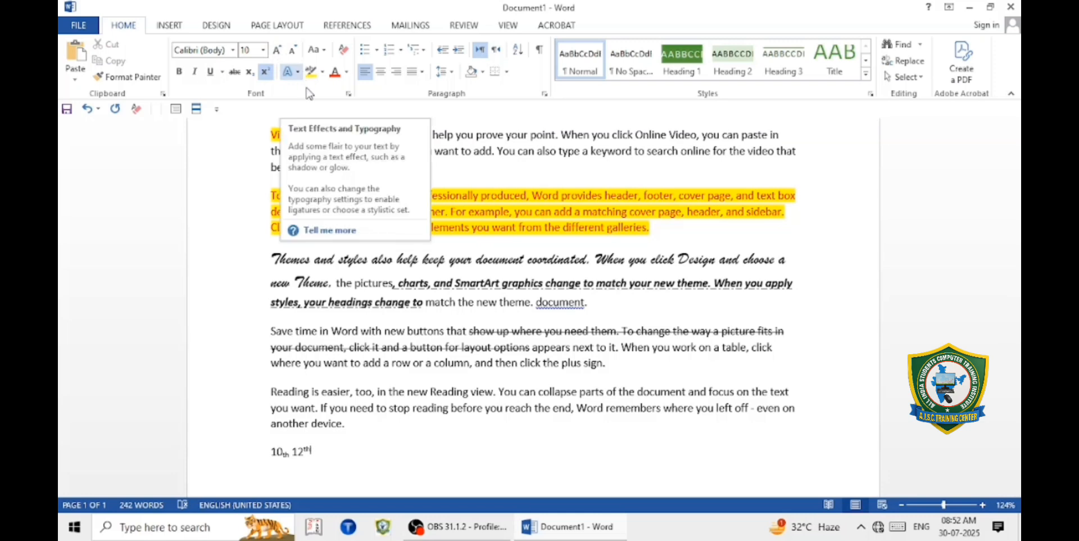
Apply the blue text effect with reflection to "another device." at the end of the "Reading is easier" paragraph
{"action": "left_click_drag", "start_coordinate": [340, 427], "coordinate": [271, 425]}
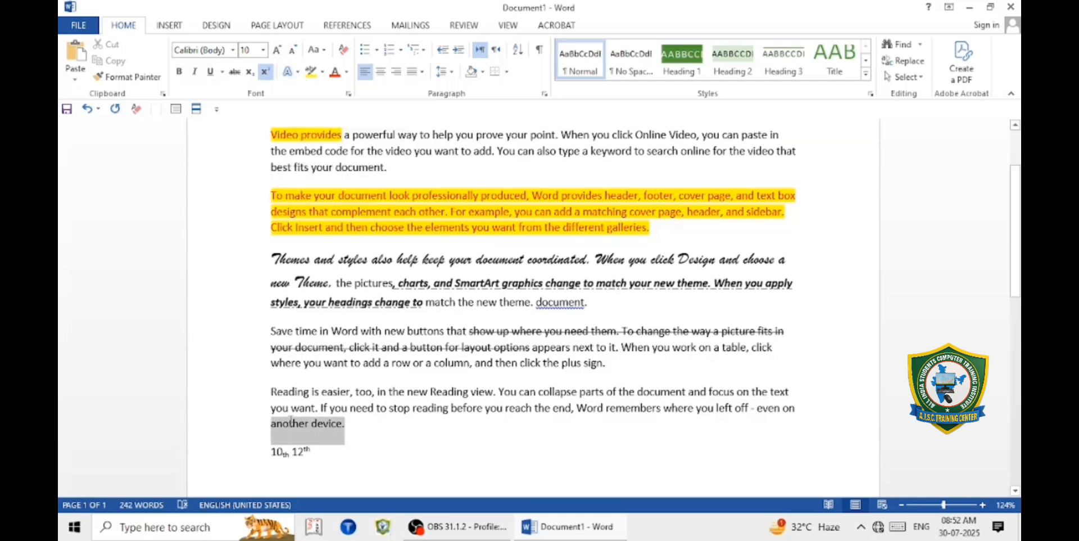
{"action": "left_click", "coordinate": [298, 73]}
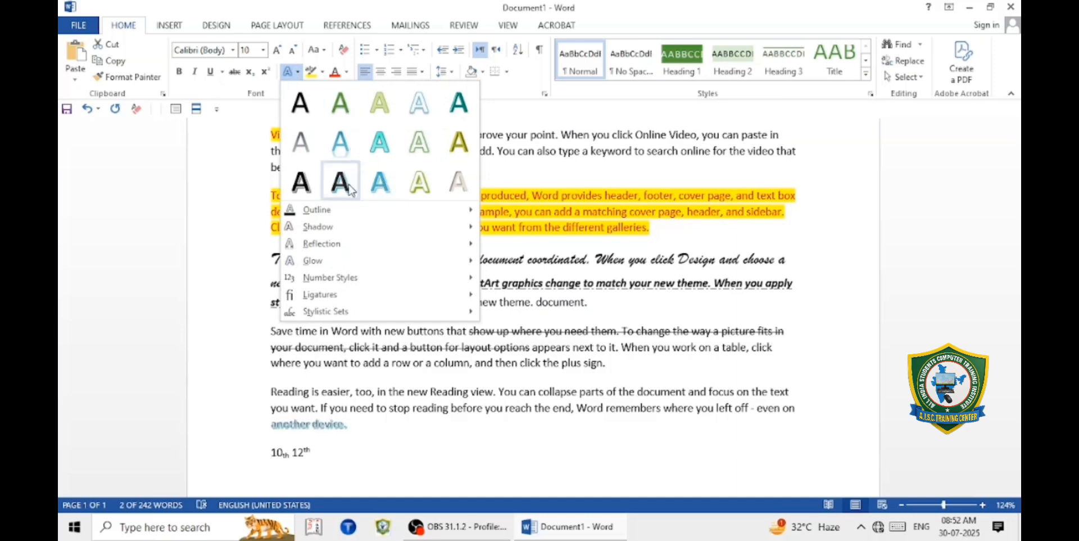
{"action": "left_click", "coordinate": [340, 143]}
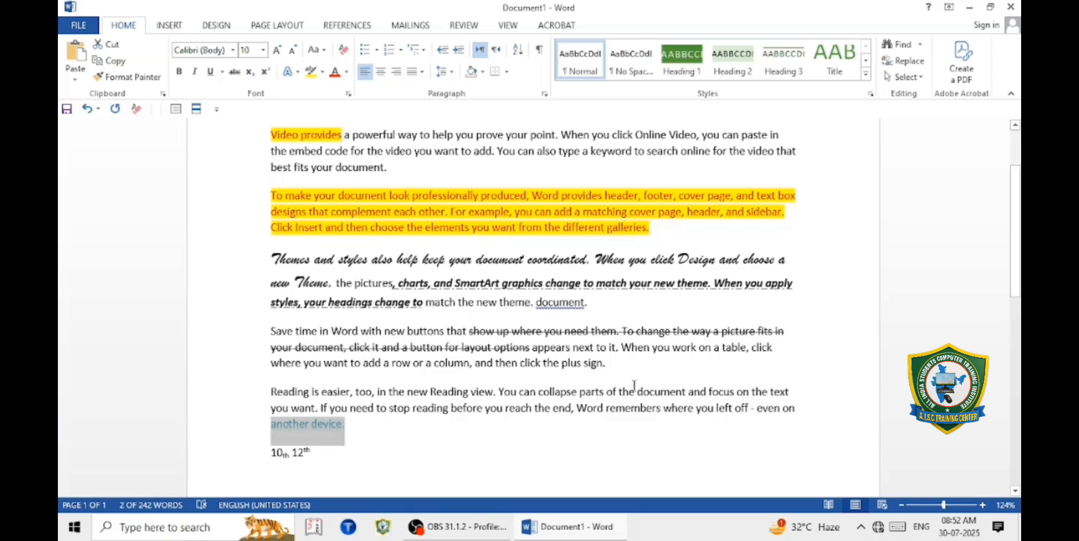
Highlight "sign." at the end of the fourth paragraph in bright green, and set the font color to black
{"action": "left_click_drag", "start_coordinate": [622, 365], "coordinate": [585, 365]}
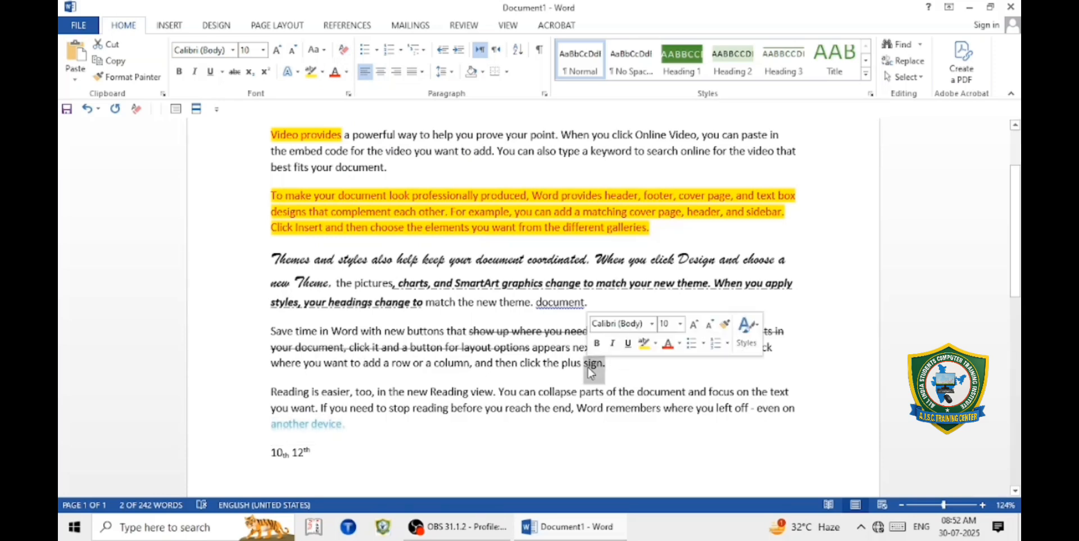
{"action": "left_click", "coordinate": [323, 72]}
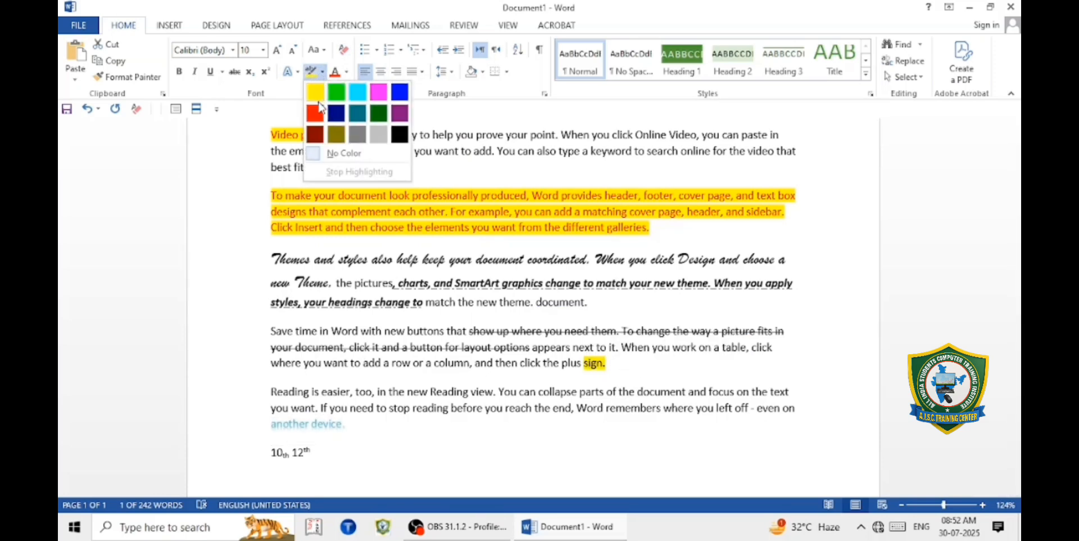
{"action": "left_click", "coordinate": [337, 93]}
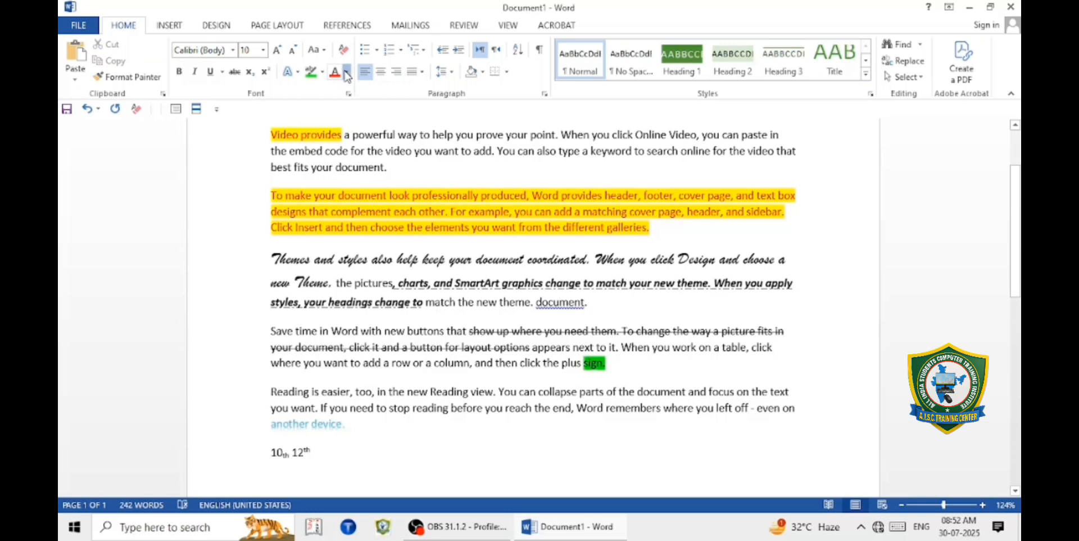
{"action": "left_click", "coordinate": [347, 74]}
{"action": "left_click", "coordinate": [346, 122]}
Give the "Reading is easier" paragraph a four-diamond bullet, and replace it with 1., 2., 3. numbering
{"action": "left_click", "coordinate": [376, 49]}
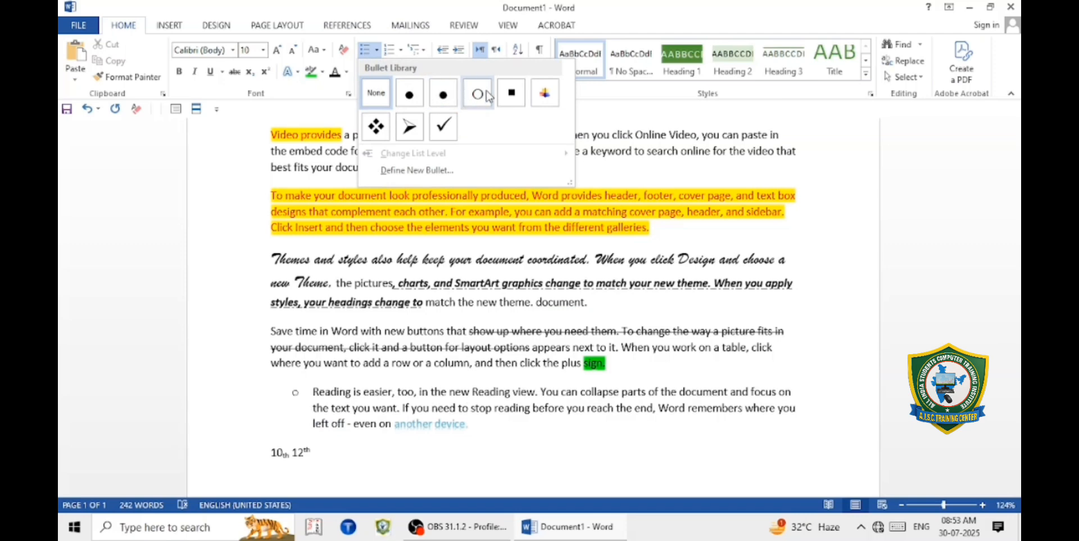
{"action": "left_click", "coordinate": [380, 140]}
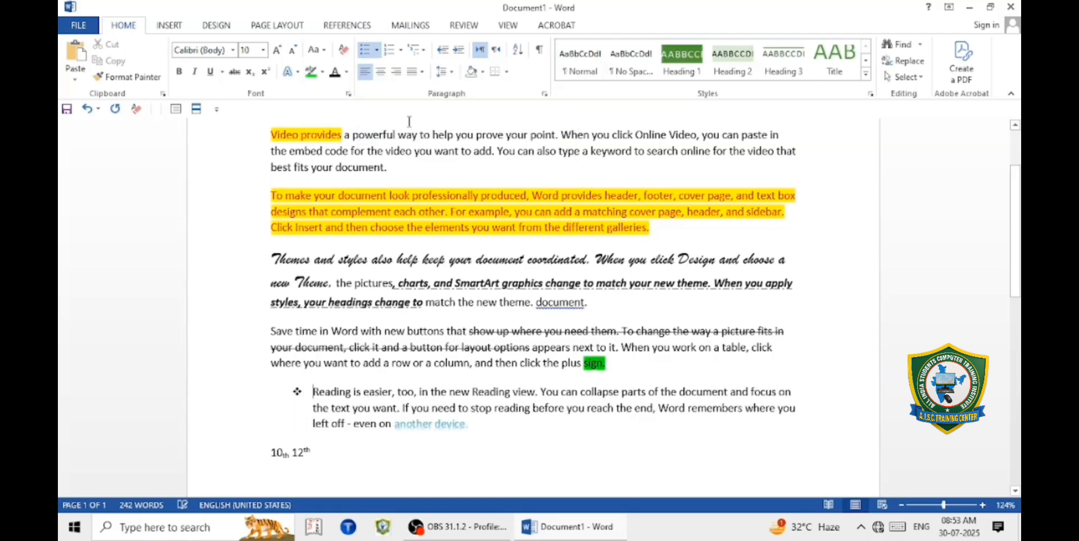
{"action": "left_click", "coordinate": [400, 50]}
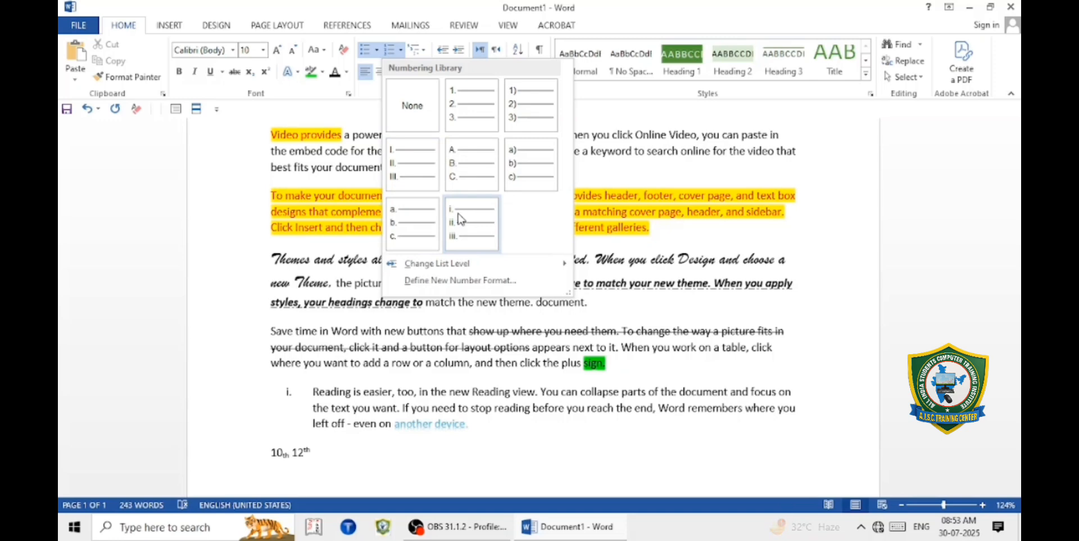
{"action": "left_click", "coordinate": [471, 119]}
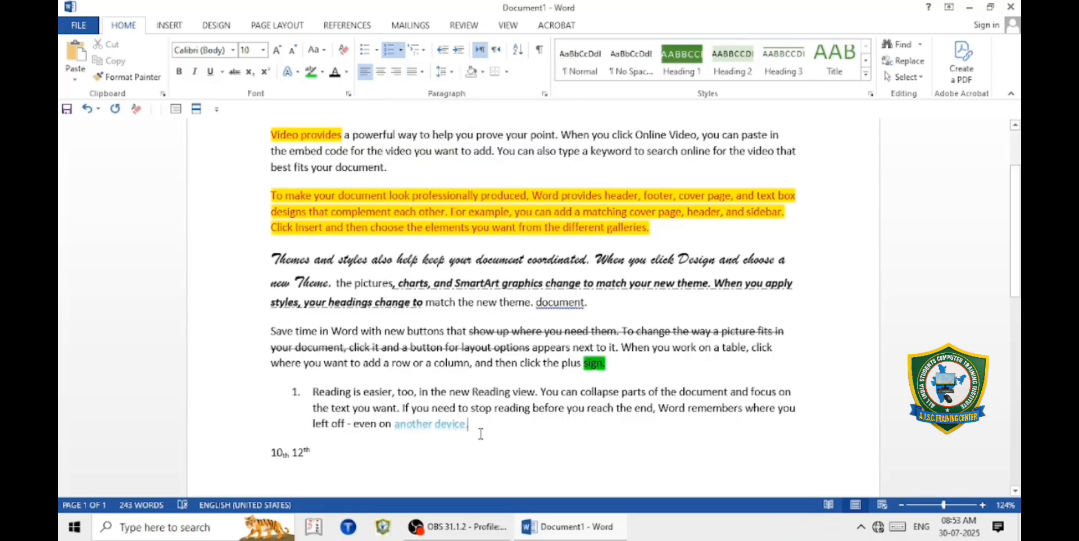
Add the items "Swdas" and "Advfsd" to the numbered list, followed by an empty item
{"action": "key", "text": "Return"}
{"action": "type", "text": "swdas"}
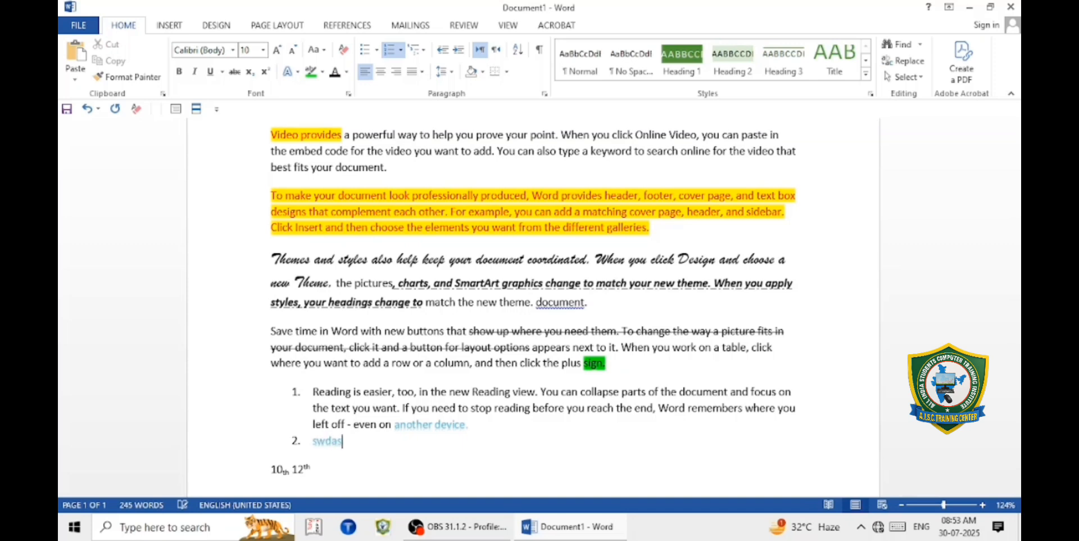
{"action": "key", "text": "Return"}
{"action": "type", "text": "advfsd"}
{"action": "key", "text": "Return"}
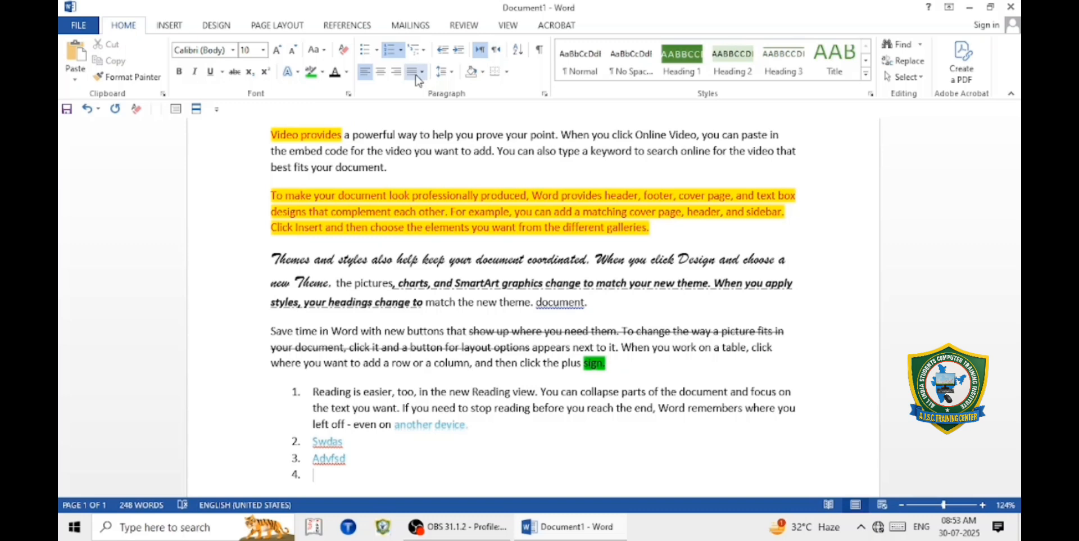
Cycle the whole first paragraph through left, right and centered alignment, ending with justified
{"action": "double_click", "coordinate": [386, 169]}
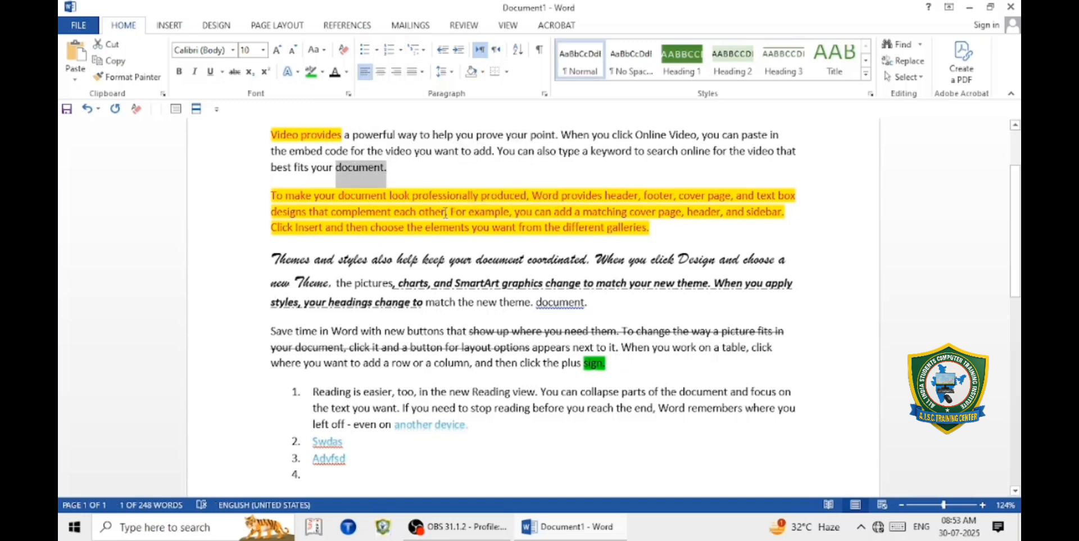
{"action": "triple_click", "coordinate": [413, 169]}
{"action": "scroll", "coordinate": [272, 153], "scroll_direction": "up", "scroll_amount": 2}
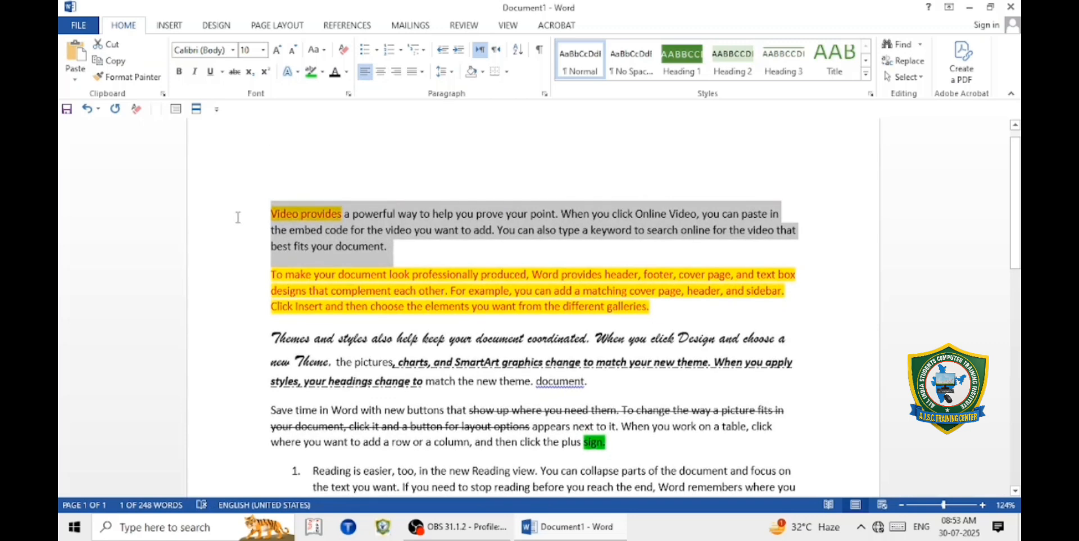
{"action": "left_click", "coordinate": [366, 75]}
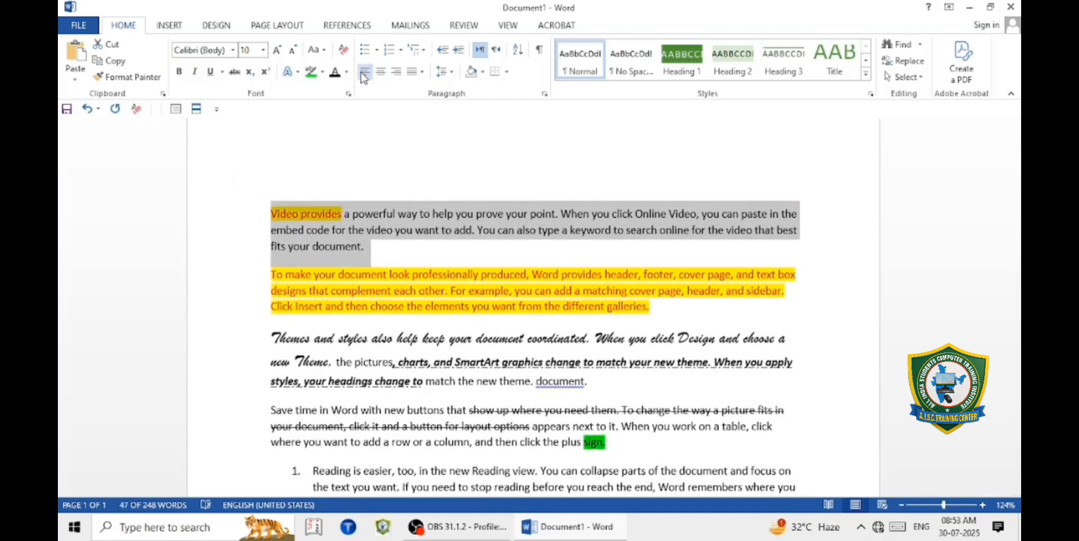
{"action": "left_click", "coordinate": [397, 73]}
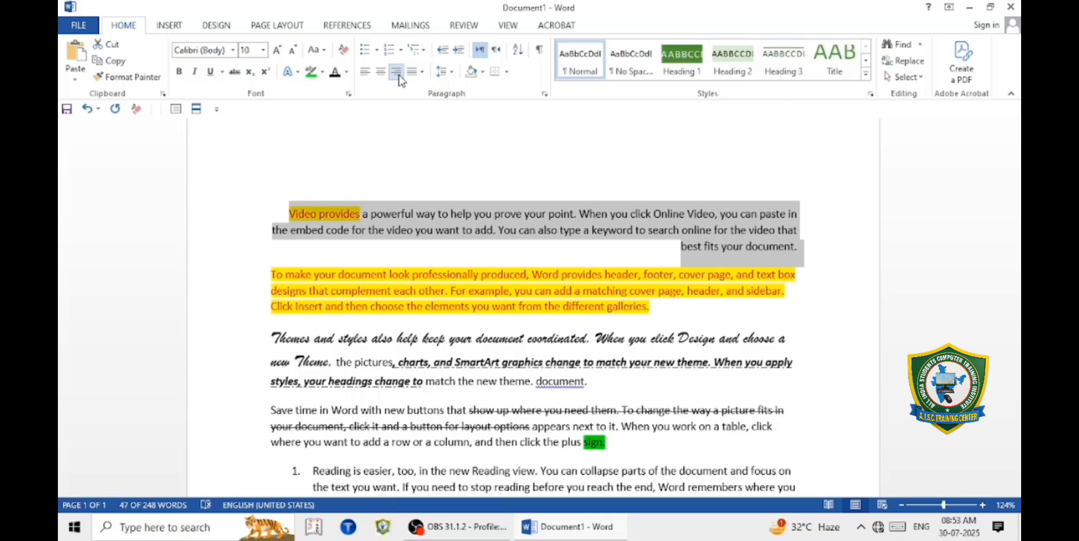
{"action": "left_click", "coordinate": [380, 75]}
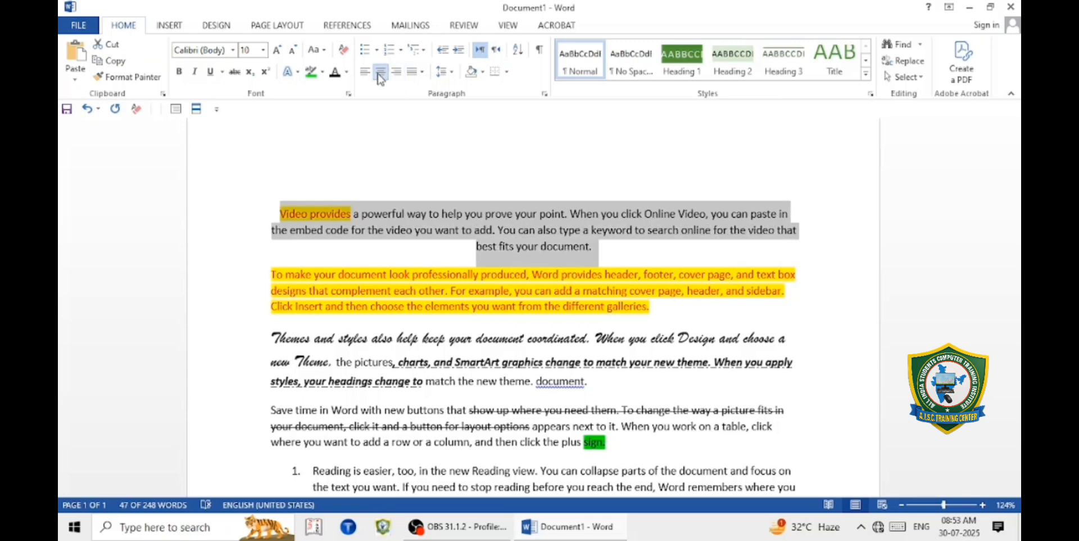
{"action": "left_click", "coordinate": [419, 72]}
{"action": "left_click", "coordinate": [419, 89]}
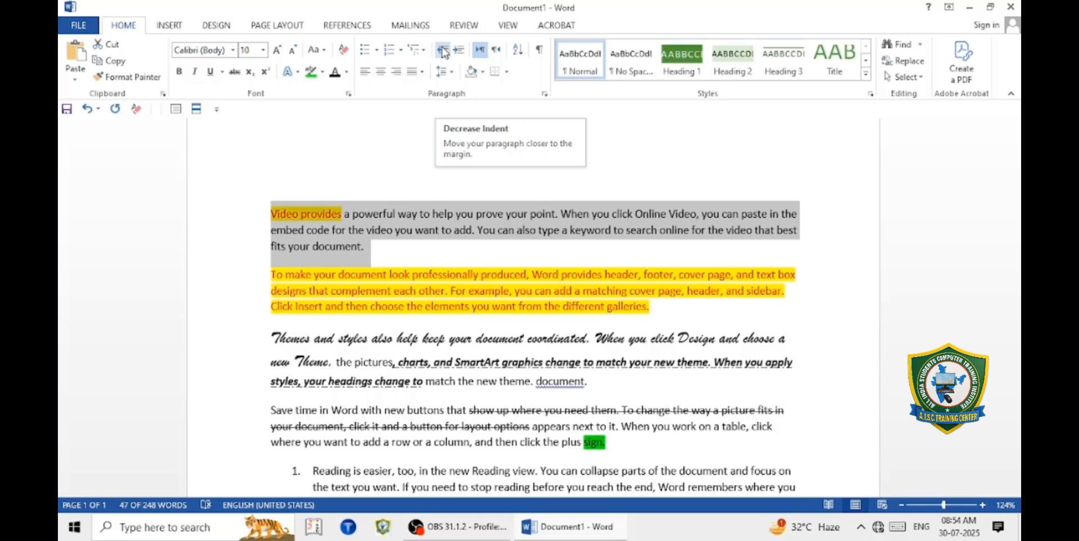
Show the ruler in the document window and return to the text formatting tools
{"action": "left_click", "coordinate": [510, 27]}
{"action": "left_click", "coordinate": [230, 45]}
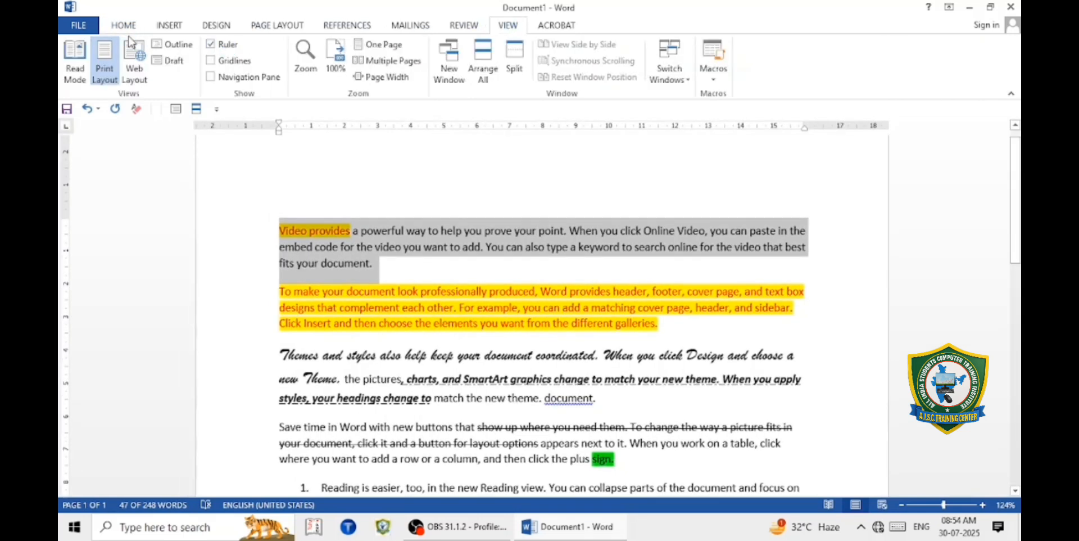
{"action": "left_click", "coordinate": [124, 25]}
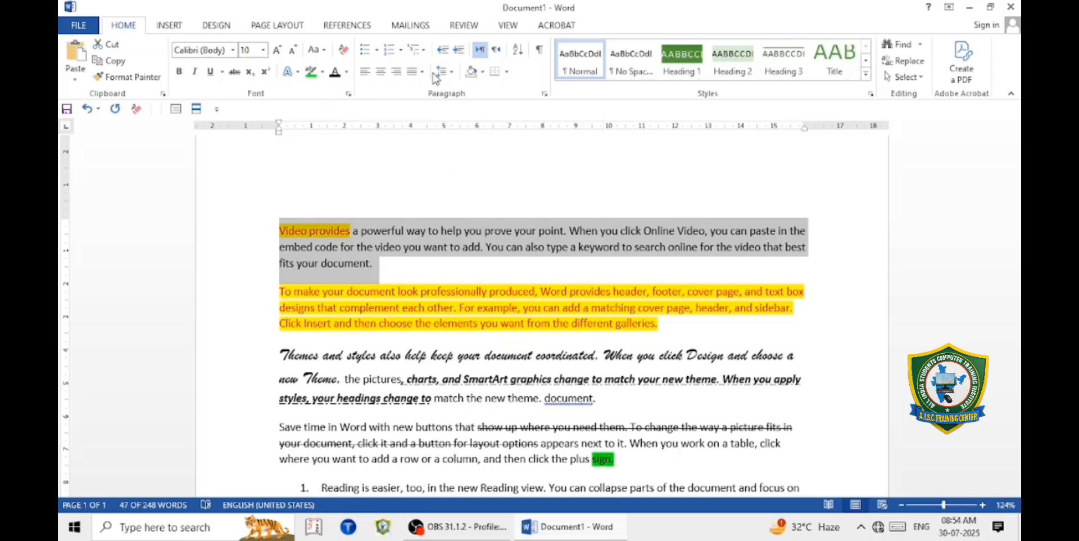
Increase the first paragraph's indent by four levels, and decrease it back to the page margin
{"action": "left_click", "coordinate": [460, 50]}
{"action": "left_click", "coordinate": [460, 51]}
{"action": "left_click", "coordinate": [460, 50]}
{"action": "left_click", "coordinate": [460, 51]}
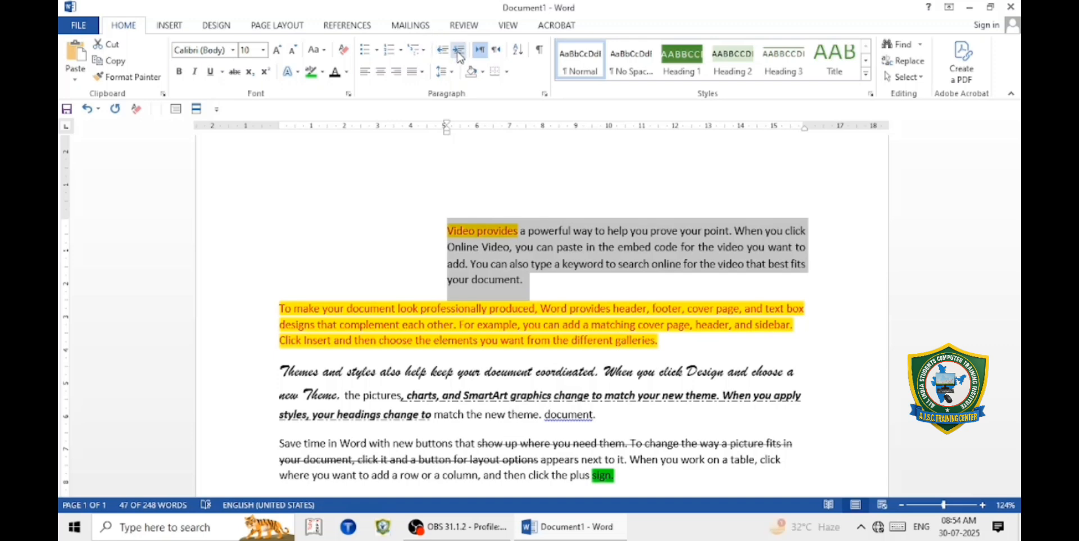
{"action": "left_click", "coordinate": [444, 52]}
{"action": "left_click", "coordinate": [443, 52]}
{"action": "left_click", "coordinate": [443, 51]}
{"action": "left_click", "coordinate": [443, 52]}
{"action": "left_click", "coordinate": [444, 52]}
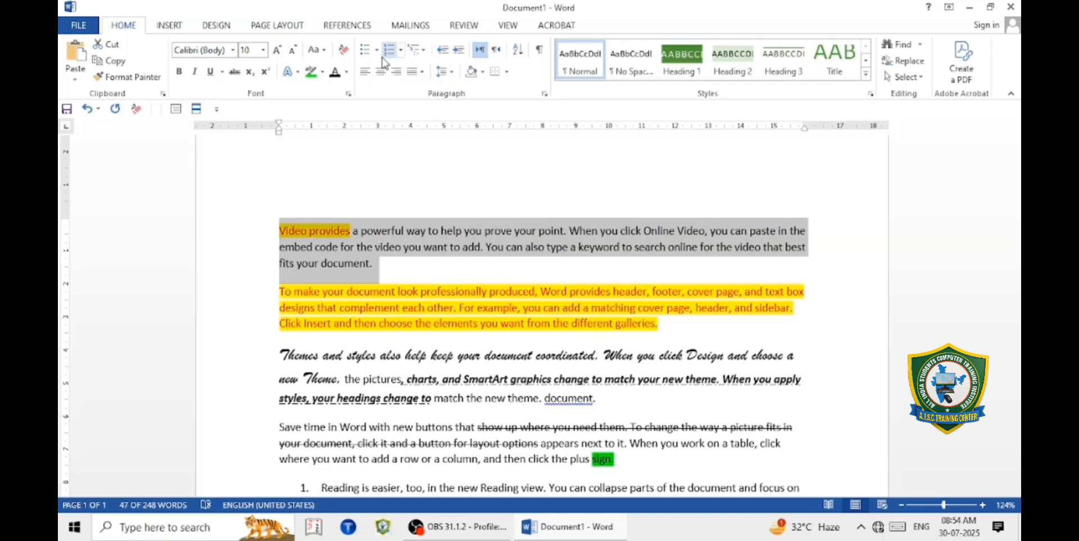
Set the line spacing of the first paragraph to 2.5
{"action": "left_click", "coordinate": [452, 72]}
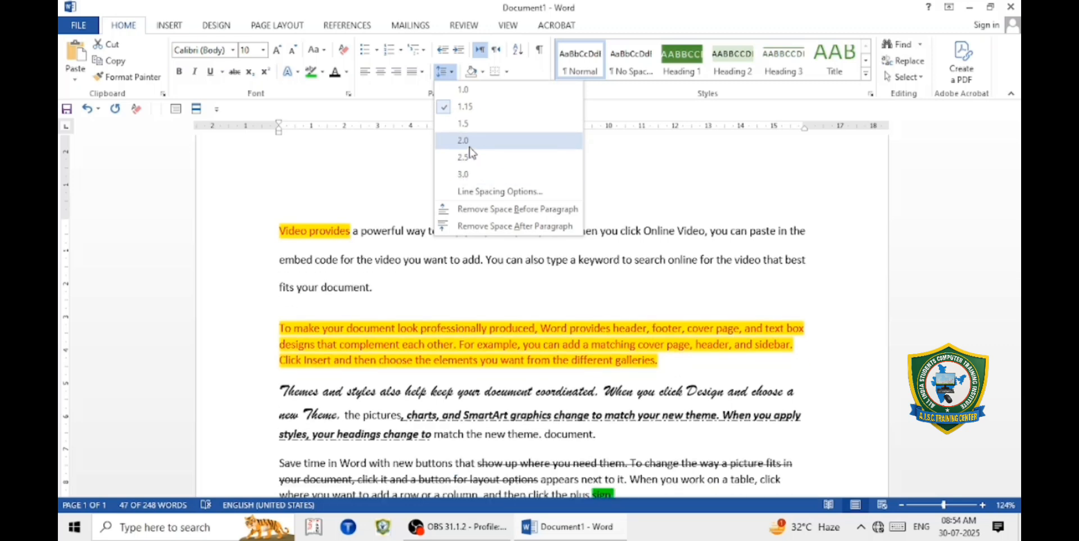
{"action": "left_click", "coordinate": [472, 157]}
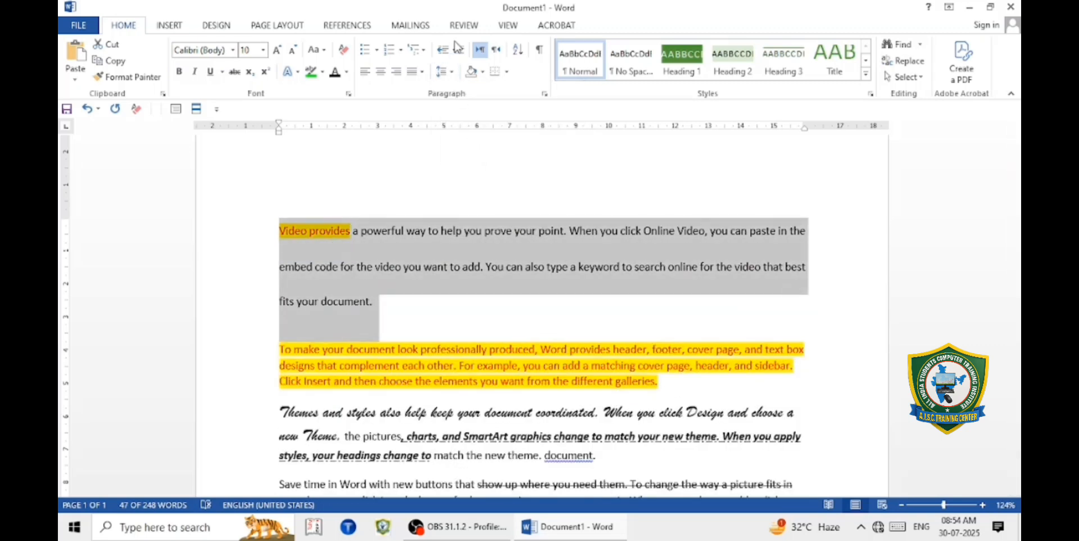
Apply brown shading and all borders to the first paragraph
{"action": "left_click", "coordinate": [483, 72]}
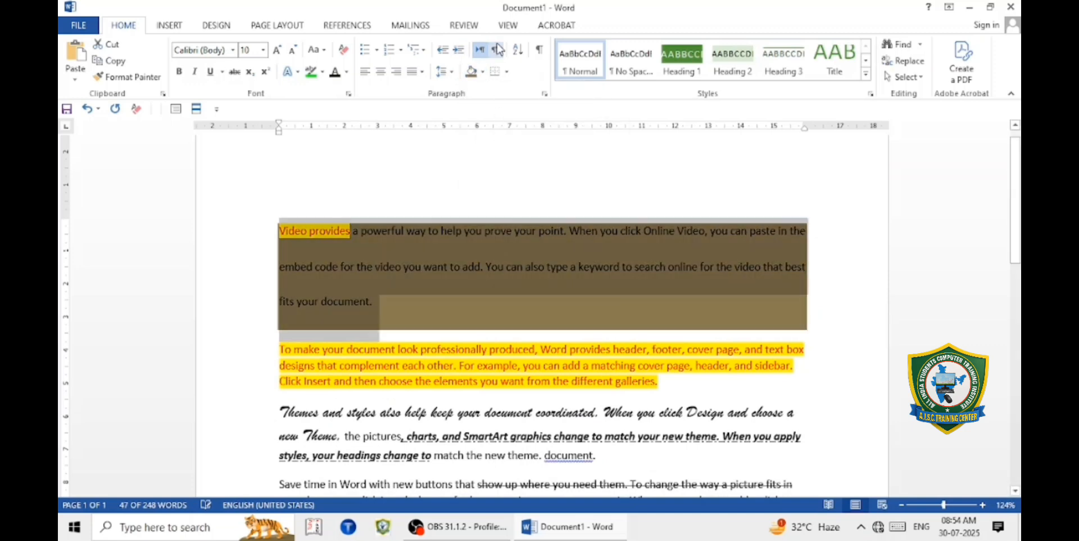
{"action": "left_click", "coordinate": [506, 73]}
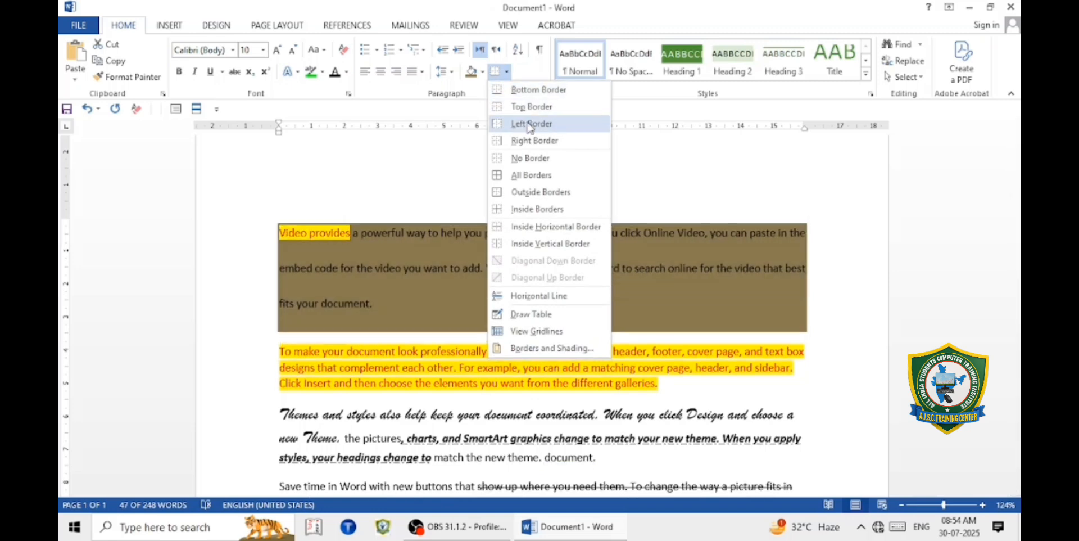
{"action": "left_click", "coordinate": [539, 175]}
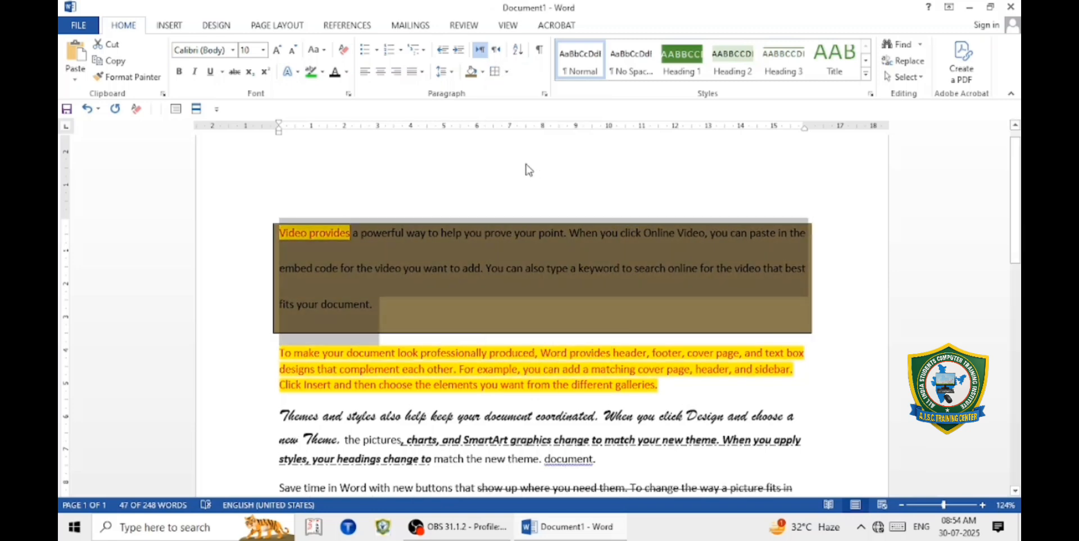
Try right-to-left direction on the first paragraph, restore left-to-right, and view the text sorting options without sorting
{"action": "left_click", "coordinate": [494, 52]}
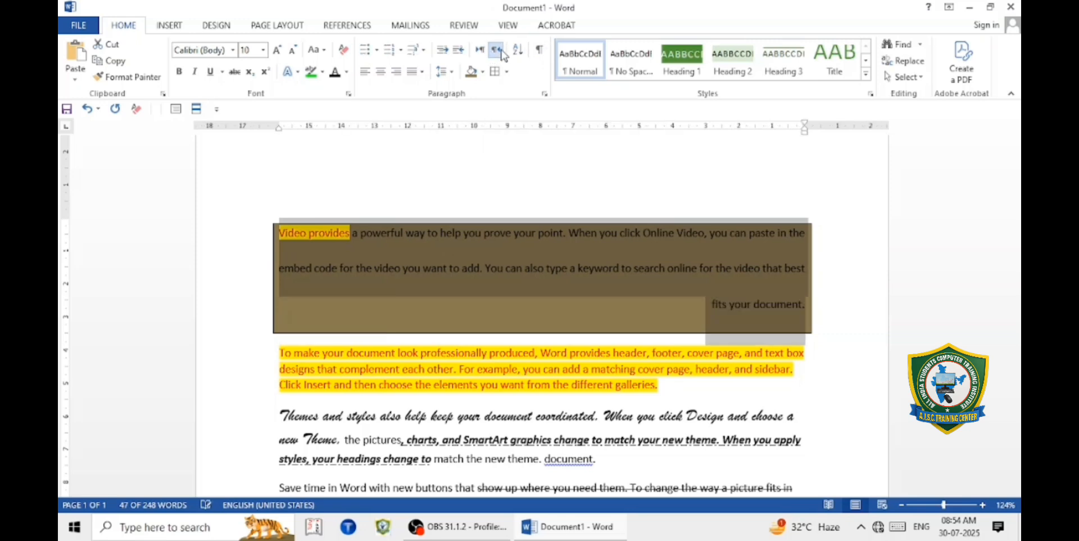
{"action": "left_click", "coordinate": [481, 50]}
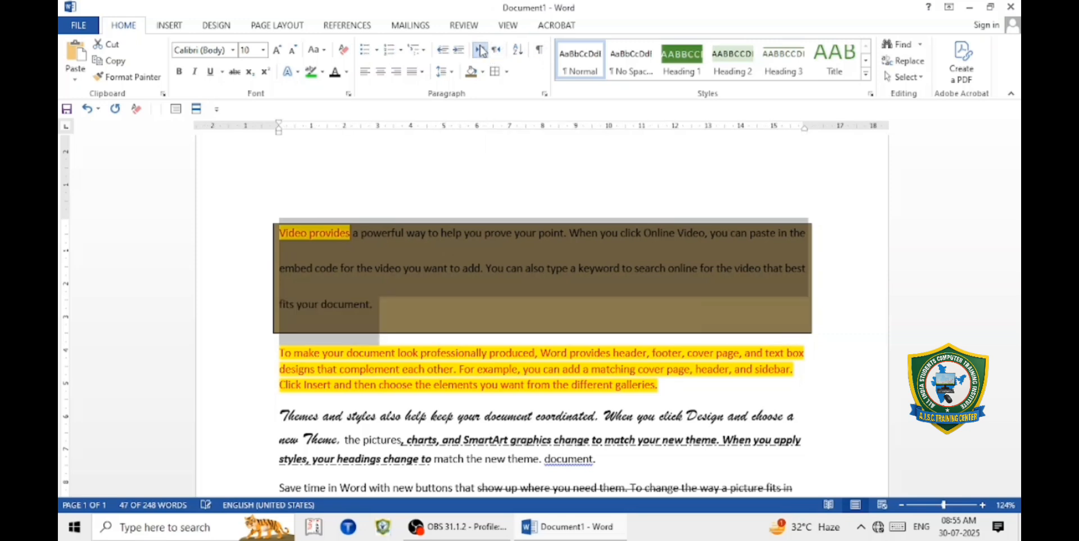
{"action": "left_click", "coordinate": [517, 50]}
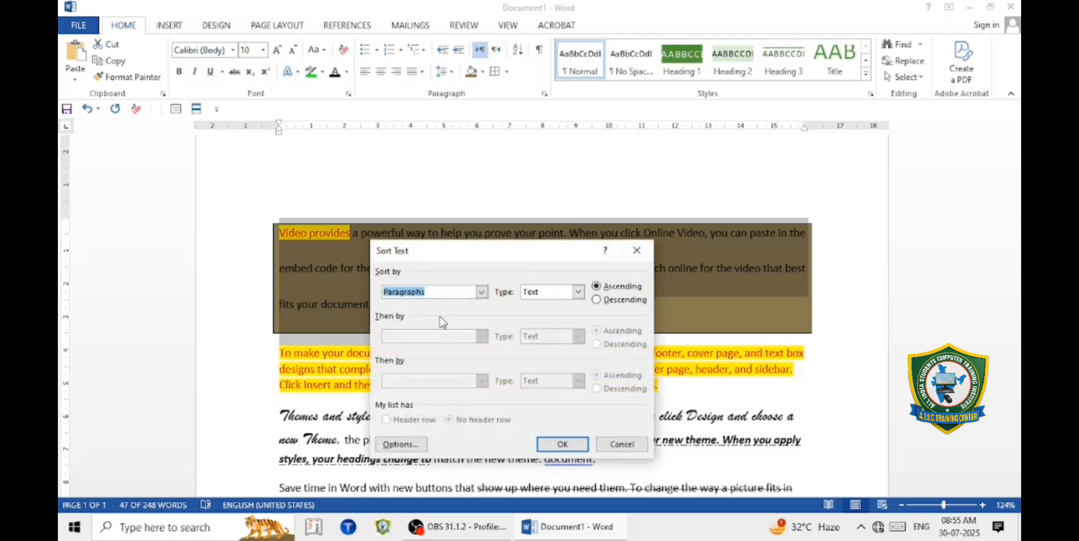
{"action": "left_click", "coordinate": [647, 246]}
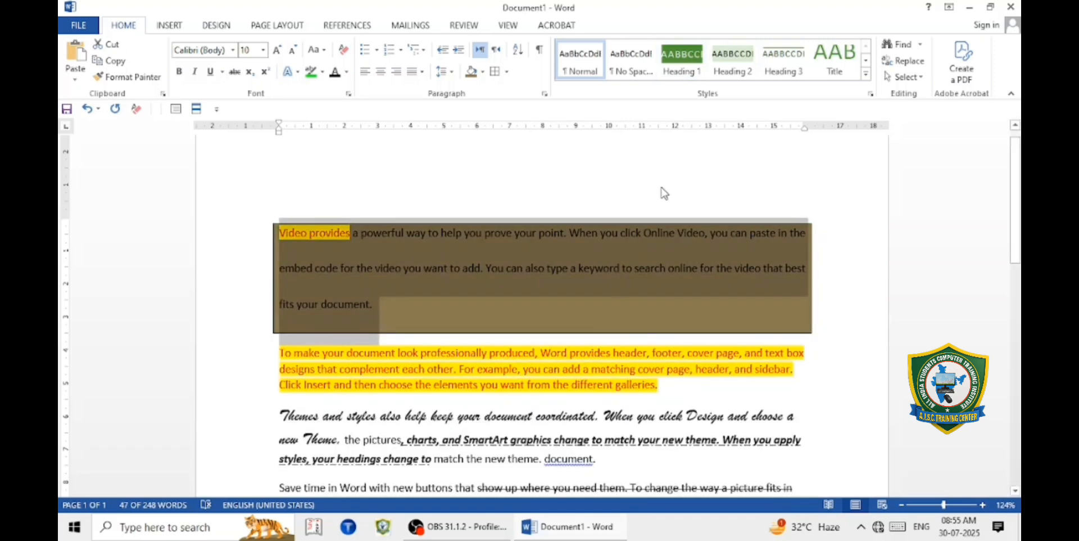
Apply the Title style to the third paragraph's text from "new Theme" through "document."
{"action": "scroll", "coordinate": [581, 366], "scroll_direction": "down", "scroll_amount": 2}
{"action": "left_click_drag", "start_coordinate": [597, 365], "coordinate": [274, 352]}
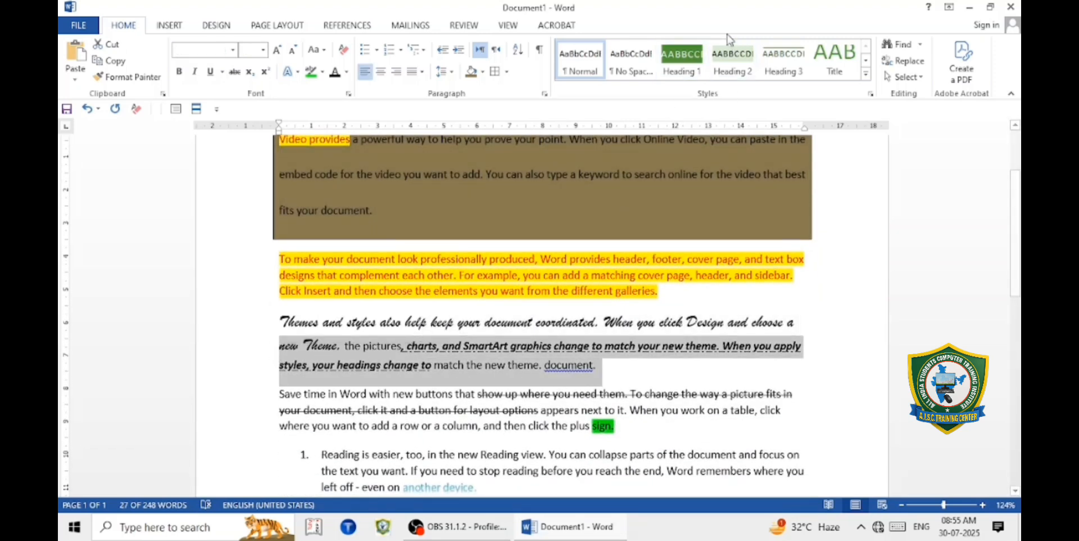
{"action": "left_click", "coordinate": [630, 69]}
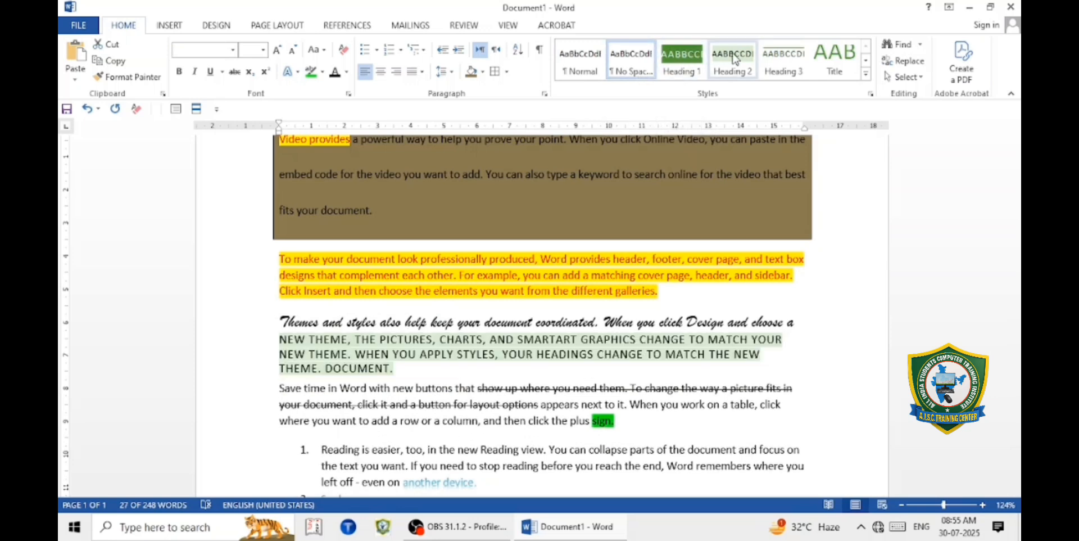
{"action": "left_click", "coordinate": [834, 59]}
{"action": "scroll", "coordinate": [618, 344], "scroll_direction": "down", "scroll_amount": 3}
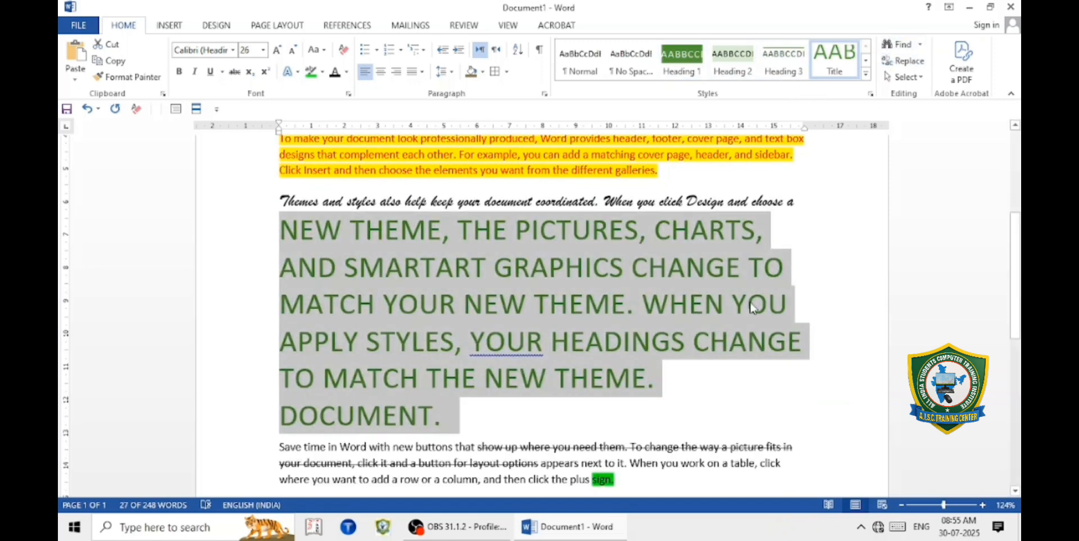
Place the cursor on the empty line at the document's end and search the document for "Word"
{"action": "scroll", "coordinate": [742, 346], "scroll_direction": "down", "scroll_amount": 2}
{"action": "scroll", "coordinate": [730, 365], "scroll_direction": "down", "scroll_amount": 3}
{"action": "left_click", "coordinate": [285, 447]}
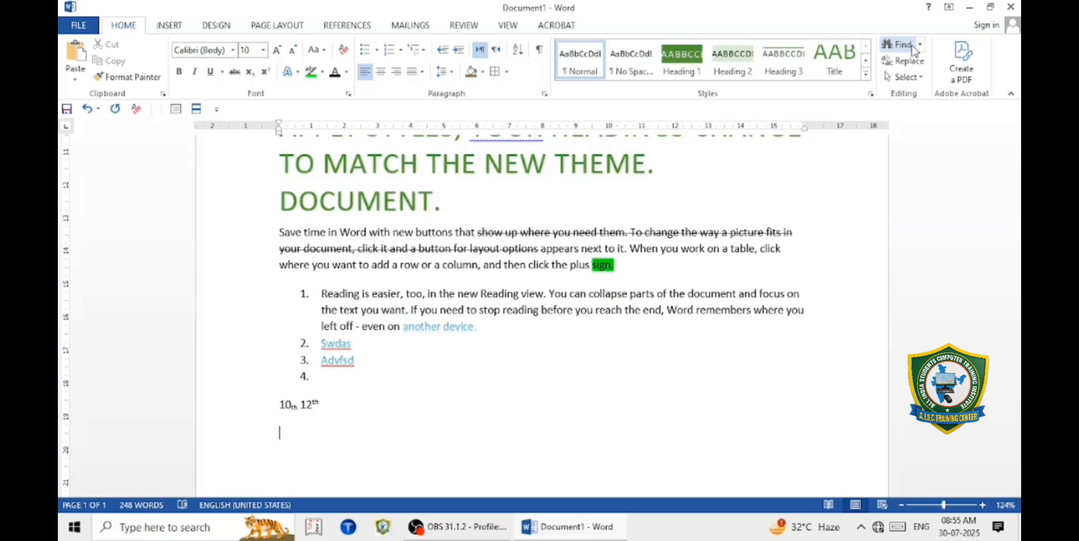
{"action": "left_click", "coordinate": [910, 49]}
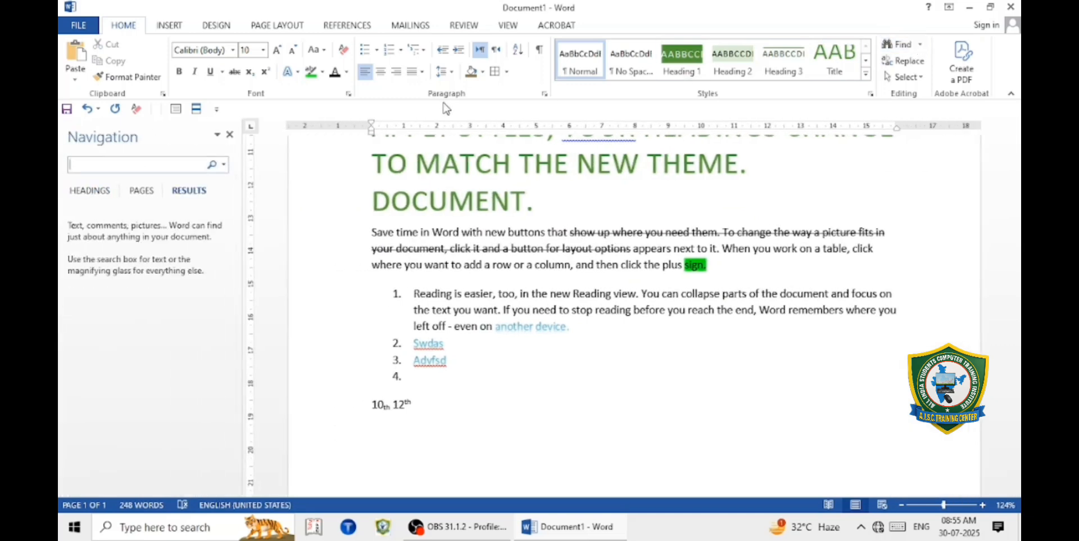
{"action": "type", "text": "Word"}
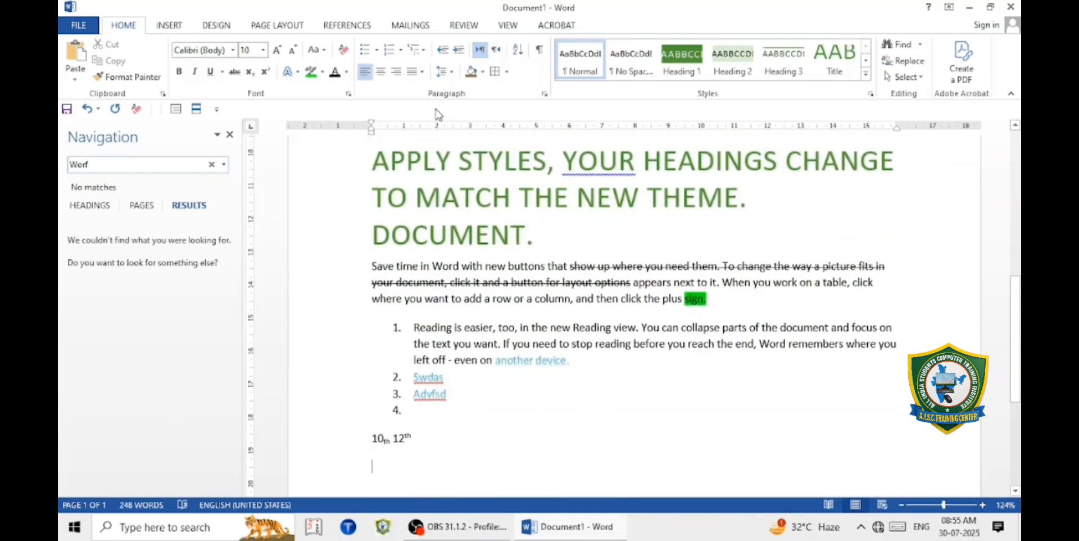
{"action": "type", "text": "d"}
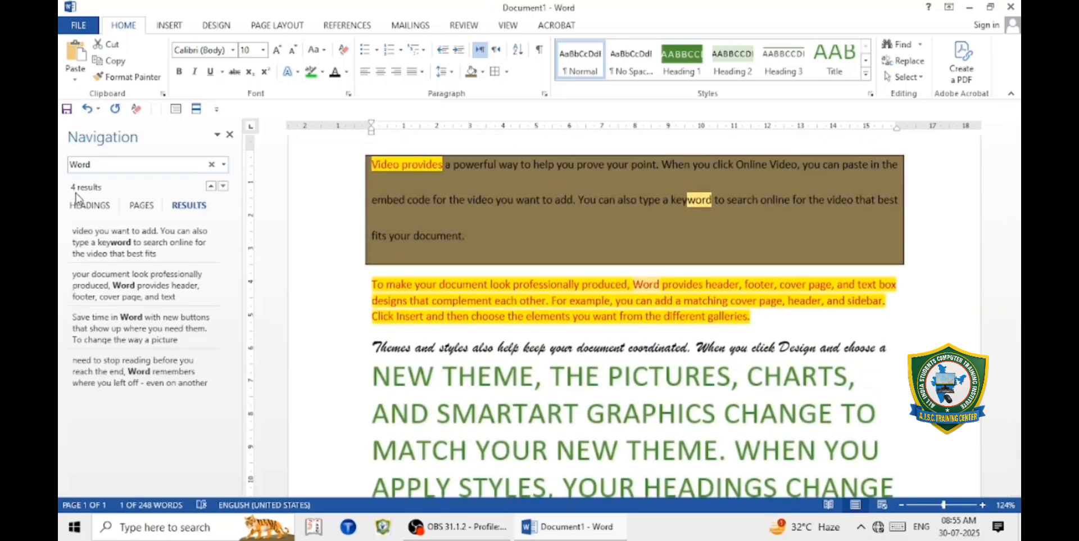
Go through the search results for "Word" one by one, from the first match to the last
{"action": "left_click", "coordinate": [112, 253]}
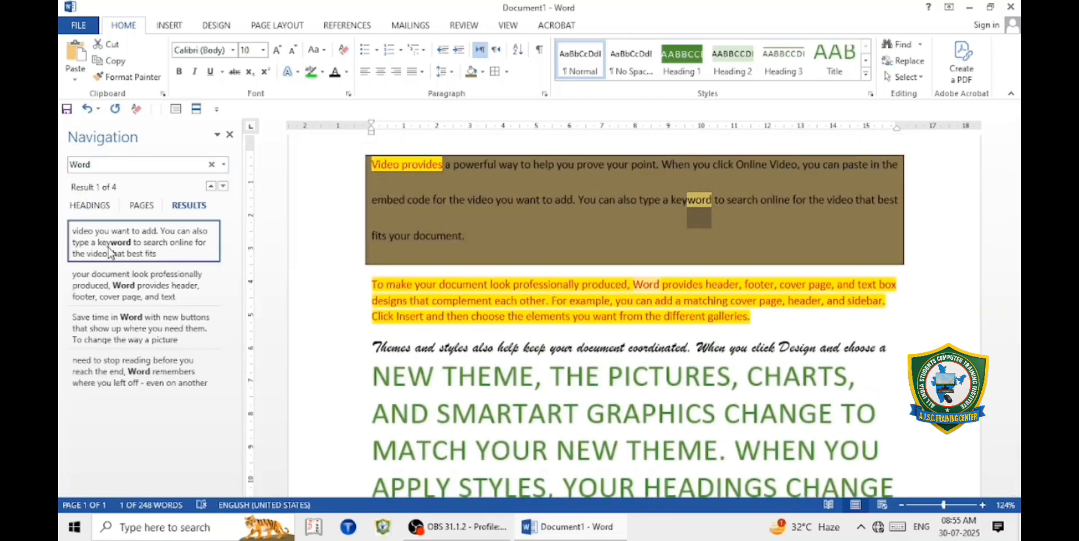
{"action": "left_click", "coordinate": [118, 304]}
{"action": "left_click", "coordinate": [124, 326]}
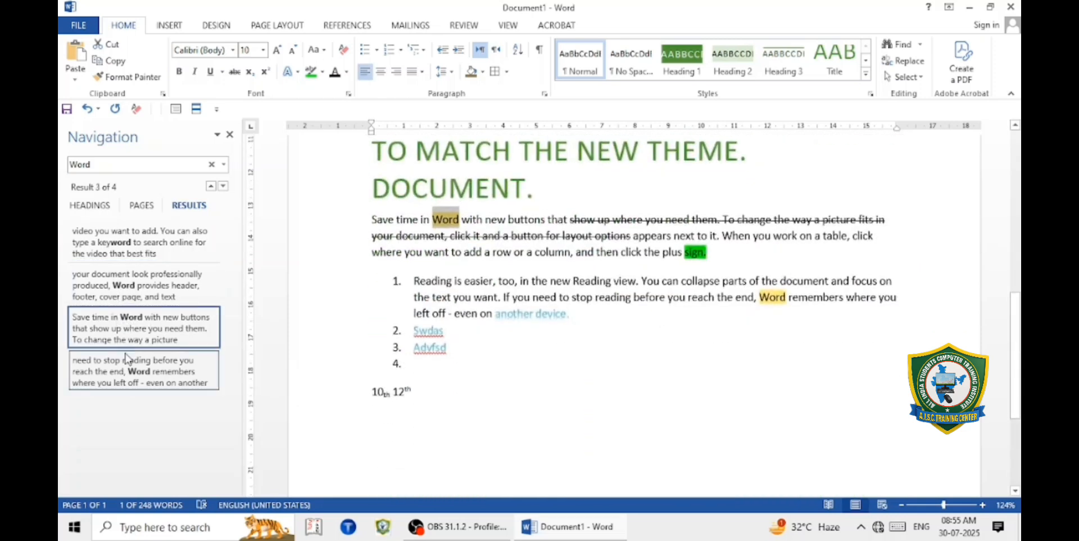
{"action": "left_click", "coordinate": [121, 383]}
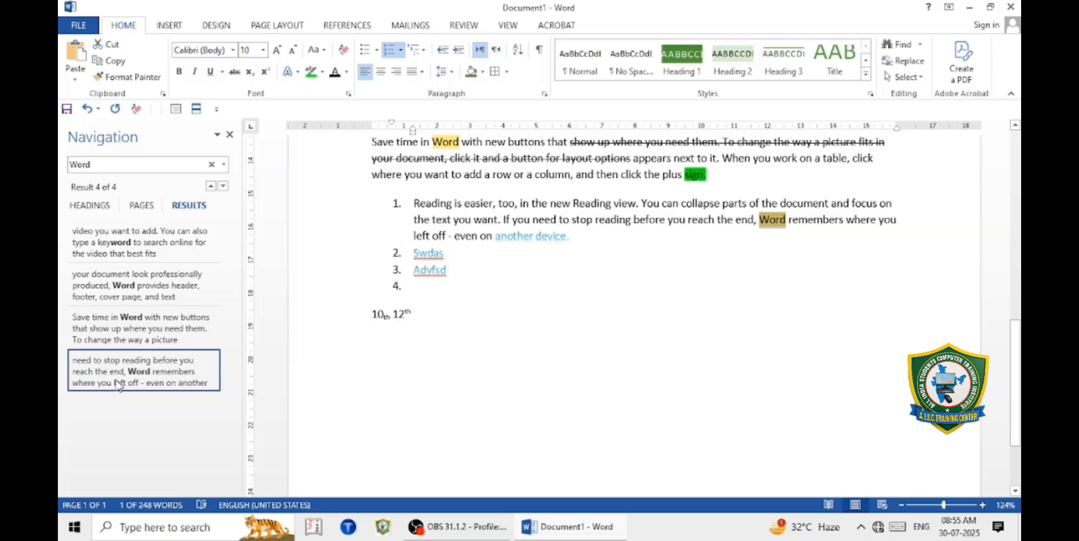
Replace every occurrence of "Word" in the whole document with "basic", and search for "basic" to check the replacements
{"action": "left_click", "coordinate": [911, 62]}
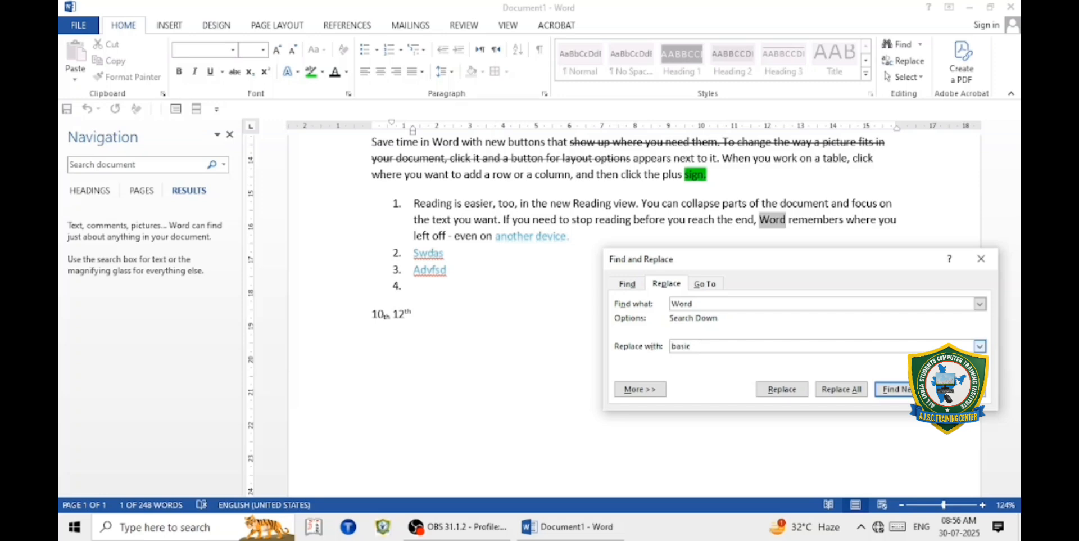
{"action": "left_click", "coordinate": [841, 389]}
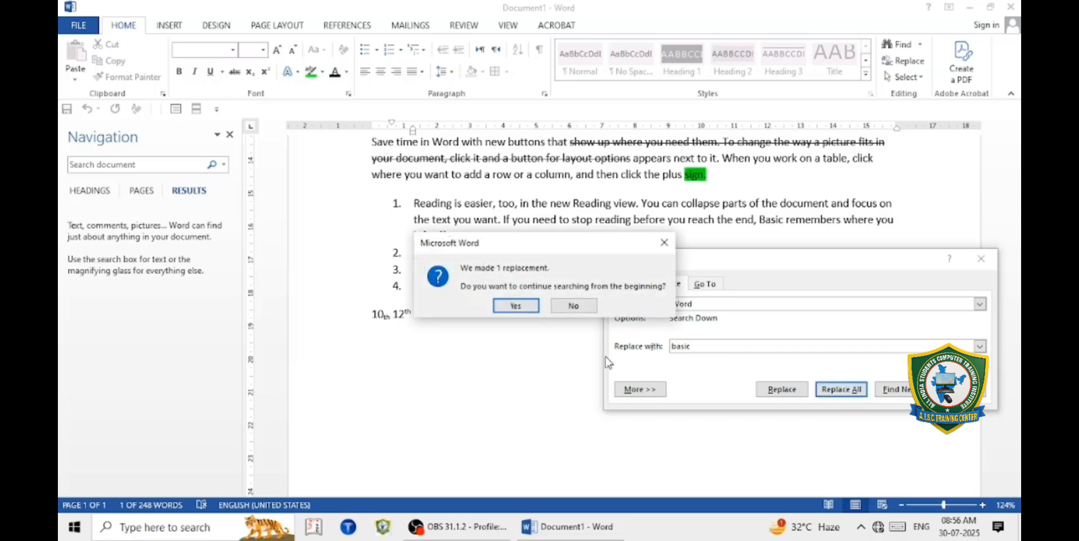
{"action": "left_click", "coordinate": [515, 305]}
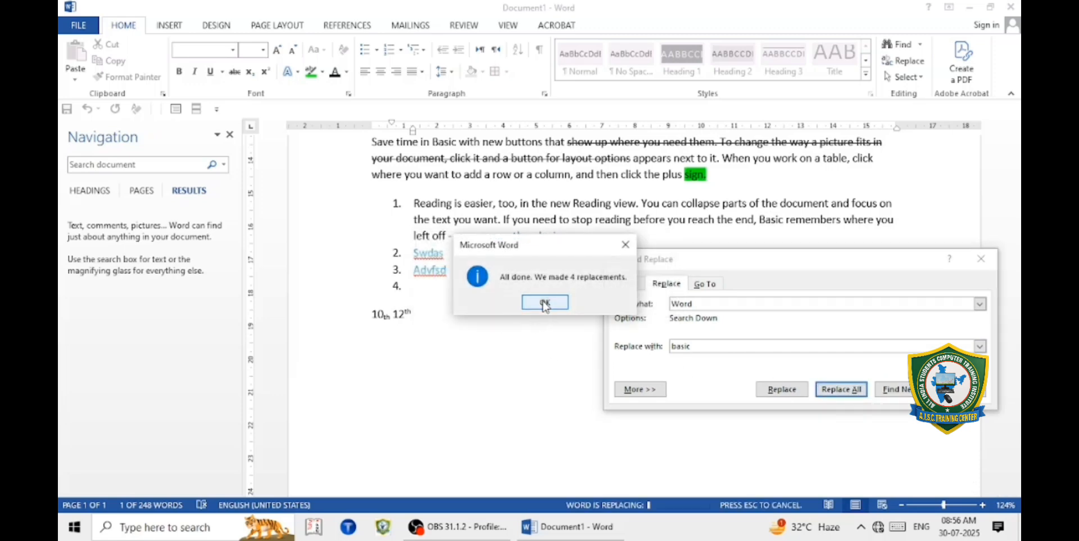
{"action": "left_click", "coordinate": [545, 303]}
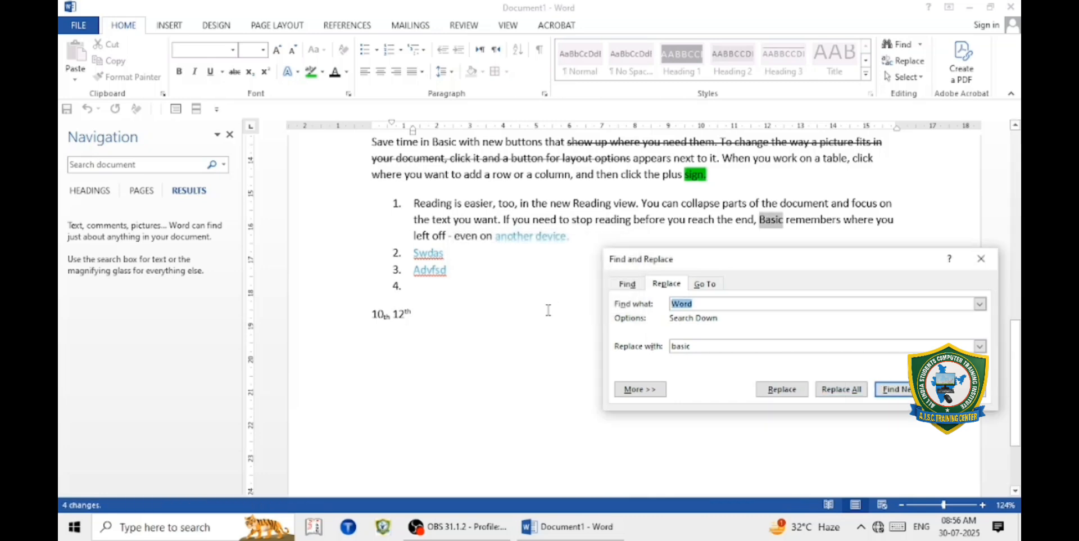
{"action": "left_click", "coordinate": [981, 259]}
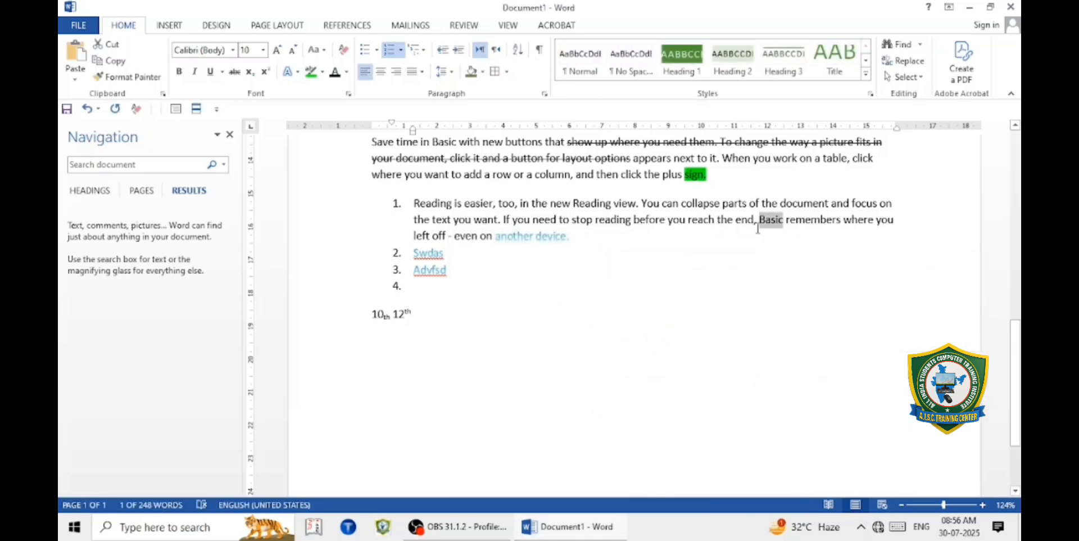
{"action": "left_click", "coordinate": [128, 163]}
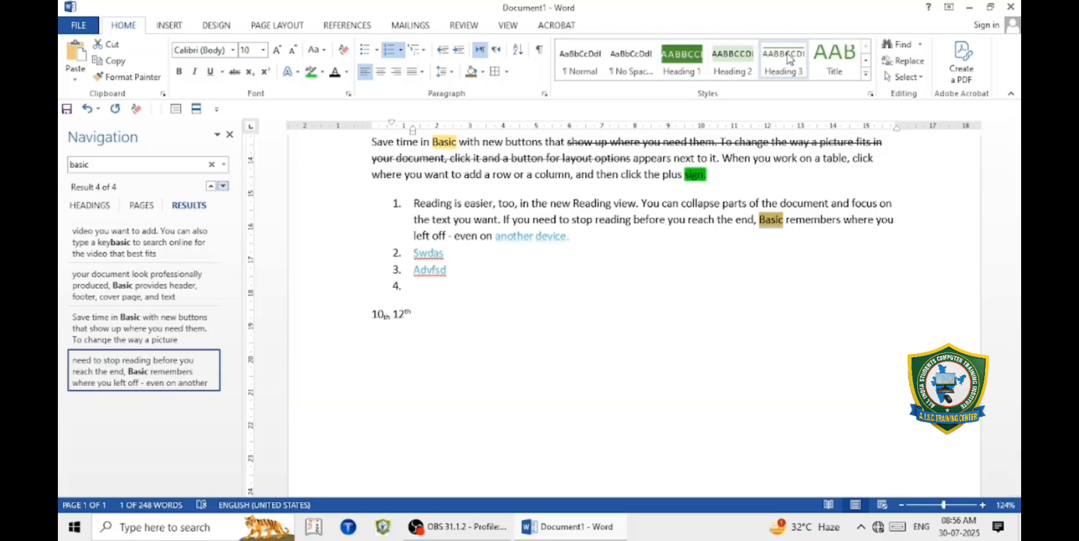
Select the entire document content and delete it, and close the search results
{"action": "left_click", "coordinate": [902, 77]}
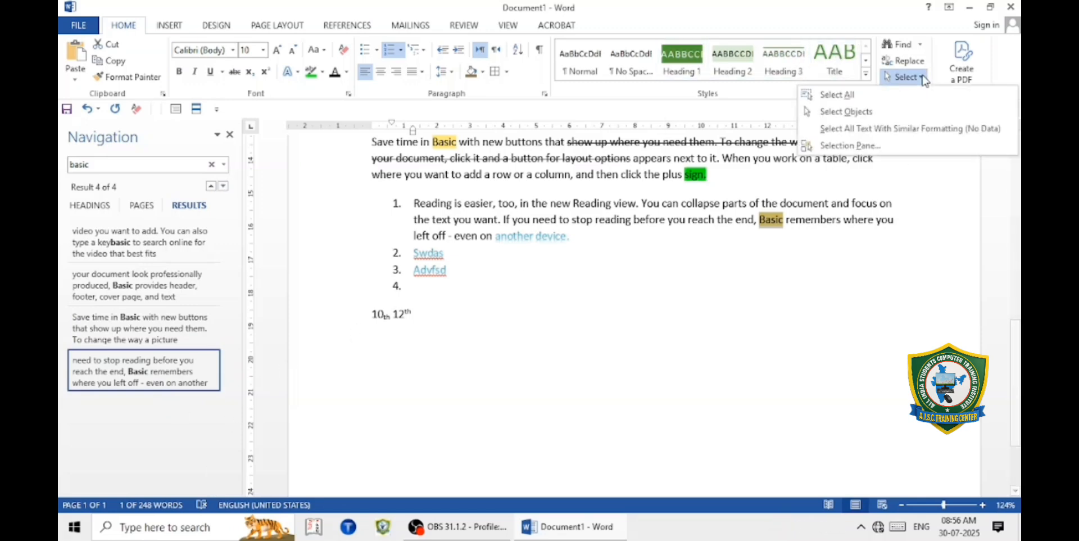
{"action": "left_click", "coordinate": [838, 95]}
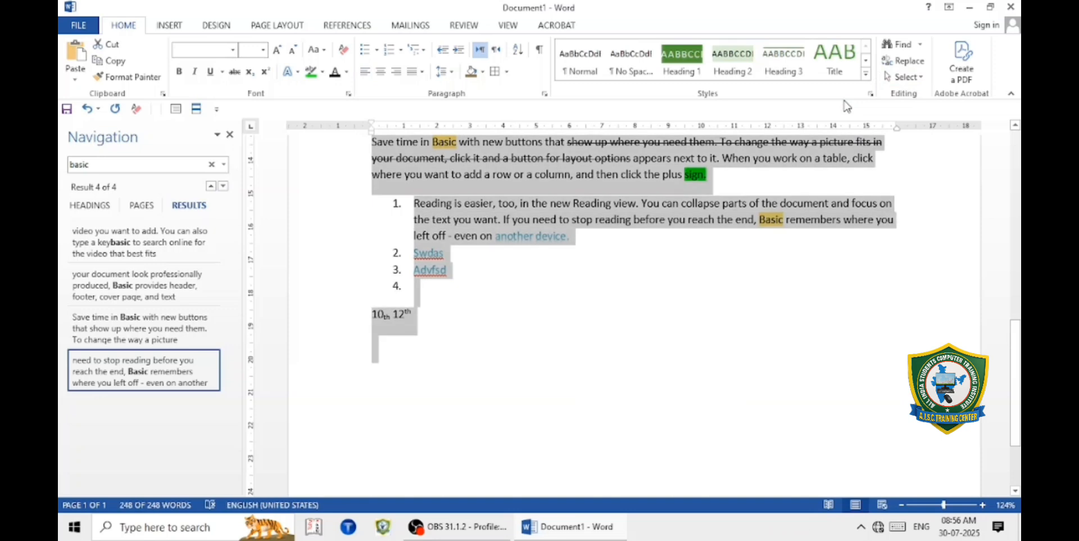
{"action": "key", "text": "Delete"}
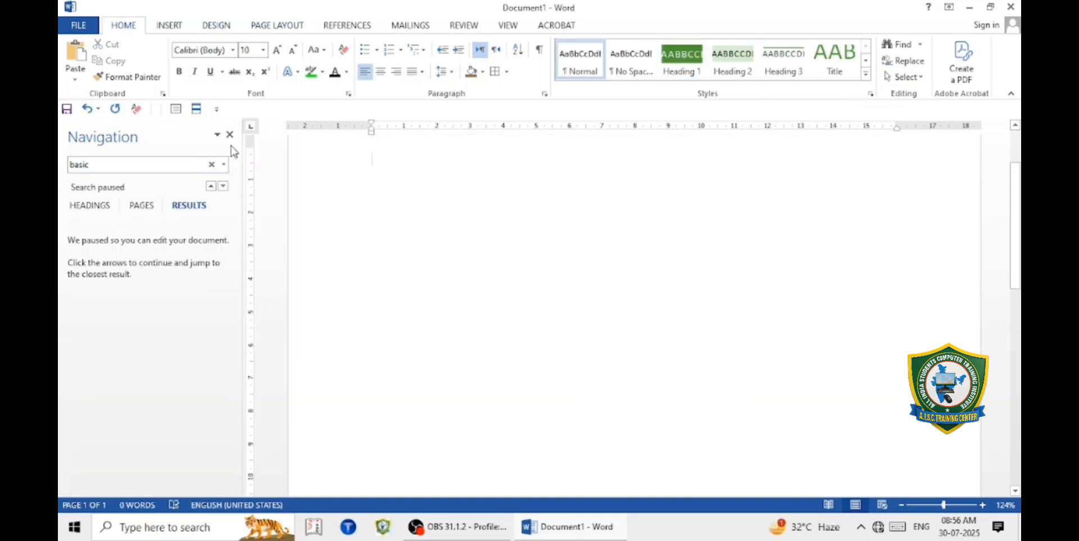
{"action": "left_click", "coordinate": [230, 135]}
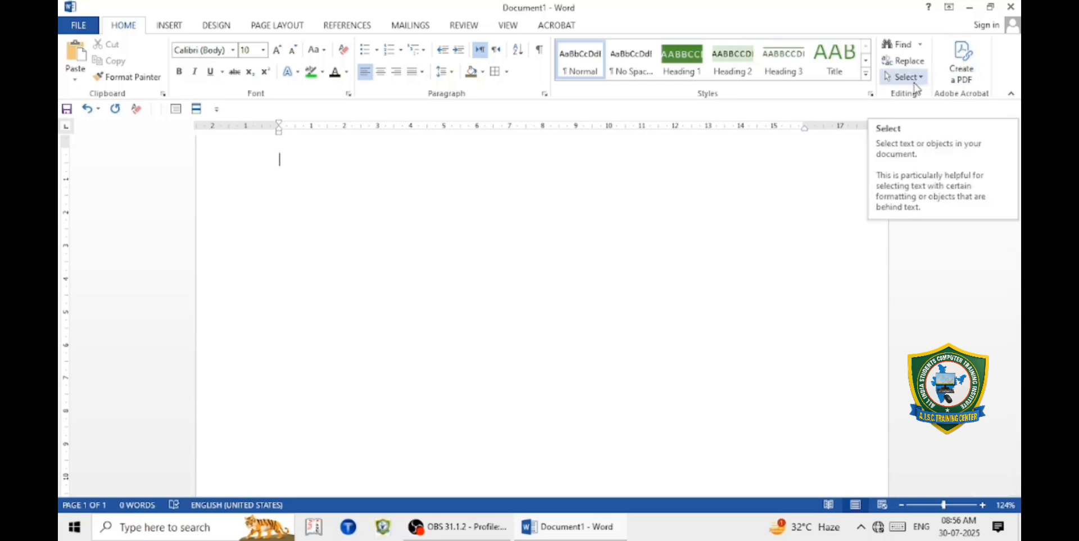
{"action": "left_click", "coordinate": [914, 84]}
{"action": "left_click", "coordinate": [908, 78]}
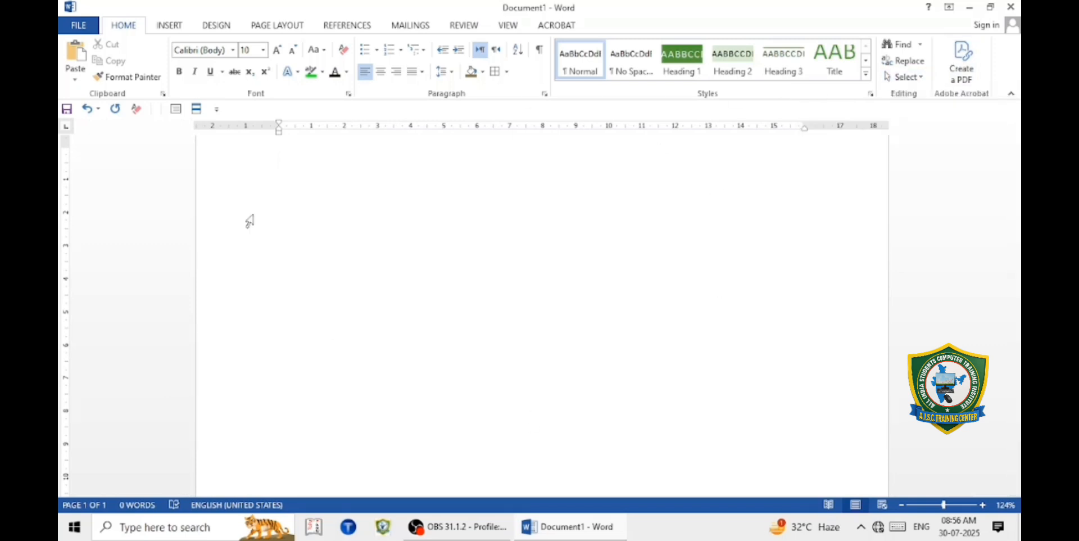